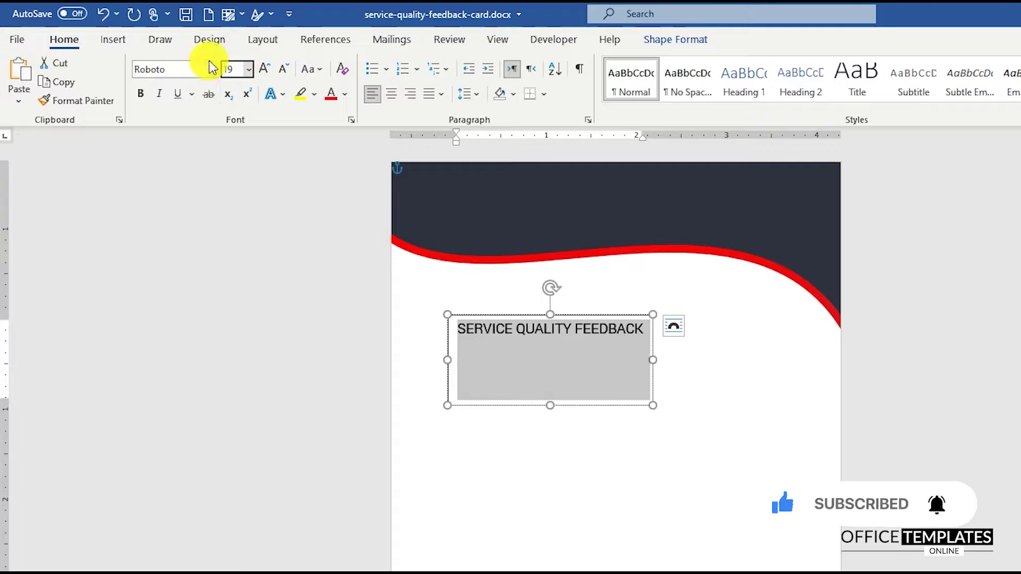
Step: Make the title bold and remove its gray fill and border
{"action": "left_click", "coordinate": [142, 94]}
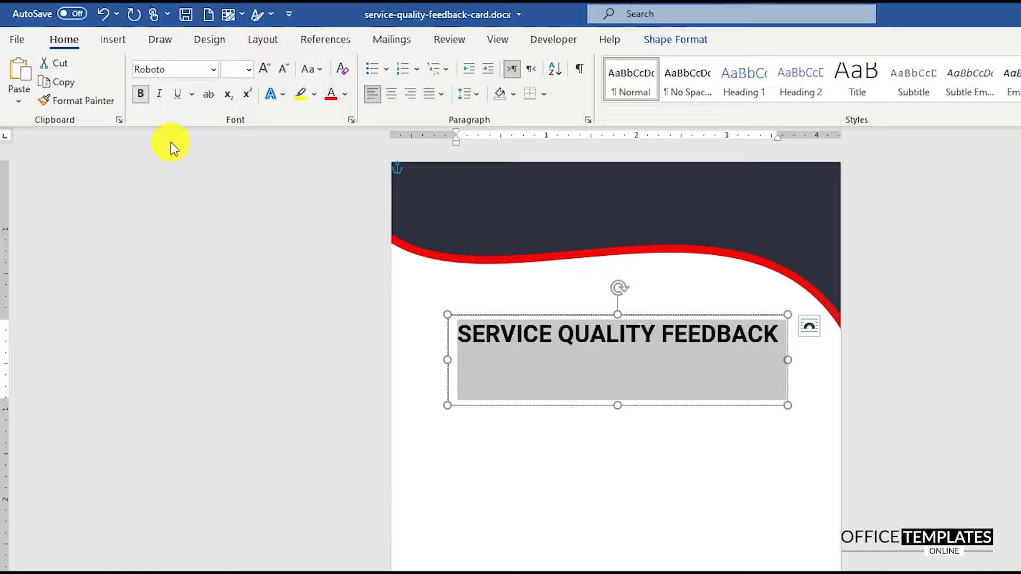
{"action": "left_click", "coordinate": [616, 452]}
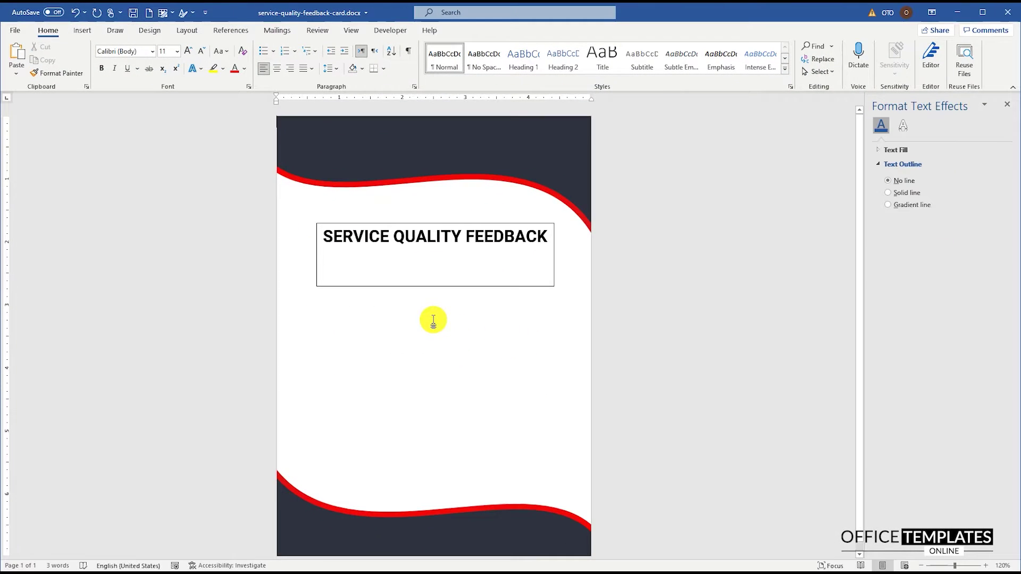
{"action": "right_click", "coordinate": [414, 226]}
{"action": "left_click", "coordinate": [451, 196]}
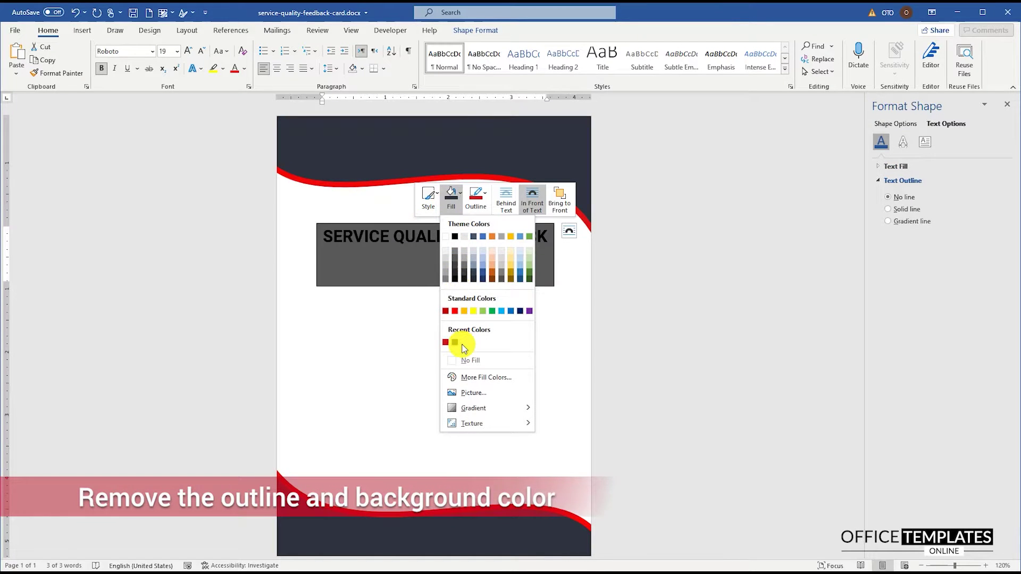
{"action": "left_click", "coordinate": [470, 361]}
{"action": "left_click", "coordinate": [476, 196]}
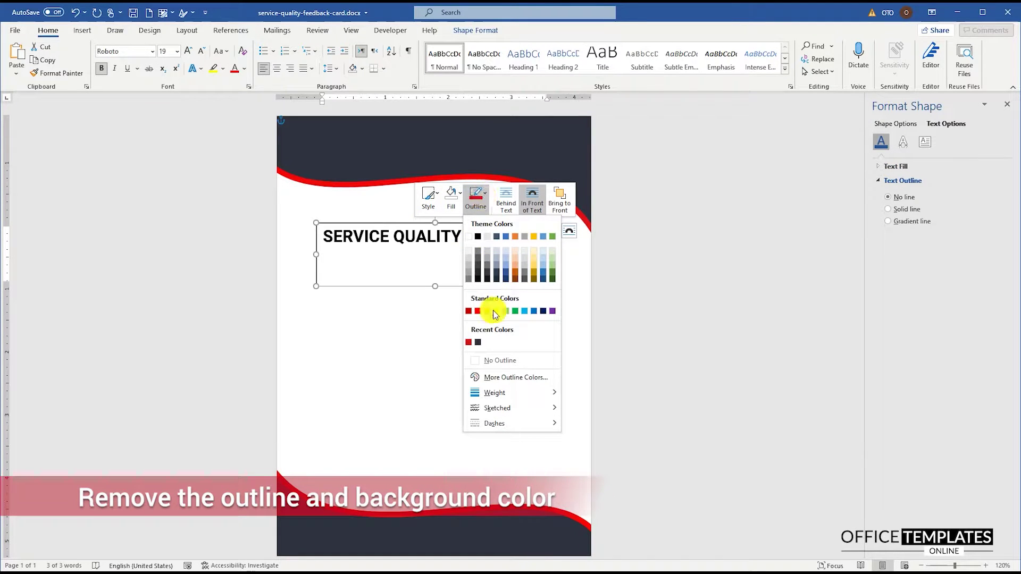
{"action": "left_click", "coordinate": [496, 363]}
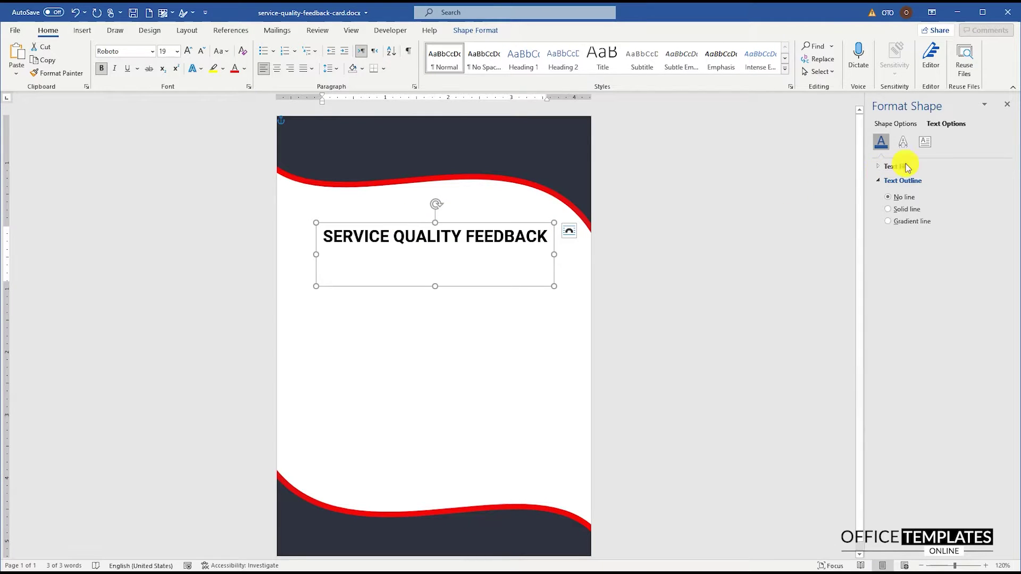
Step: Set the title box's four inner margins to 0" and shrink it to 0.3" tall
{"action": "left_click", "coordinate": [926, 142]}
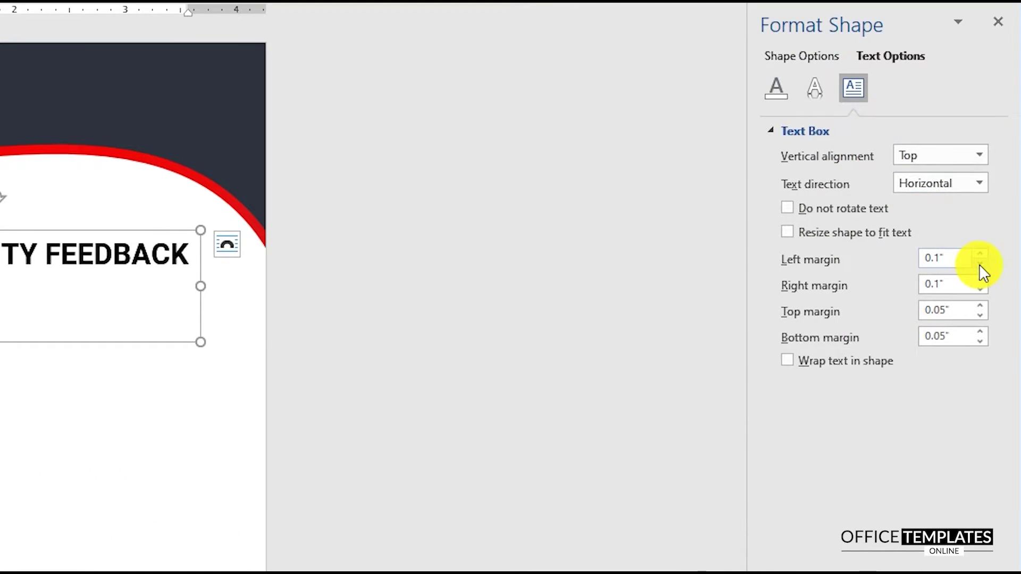
{"action": "left_click", "coordinate": [981, 264]}
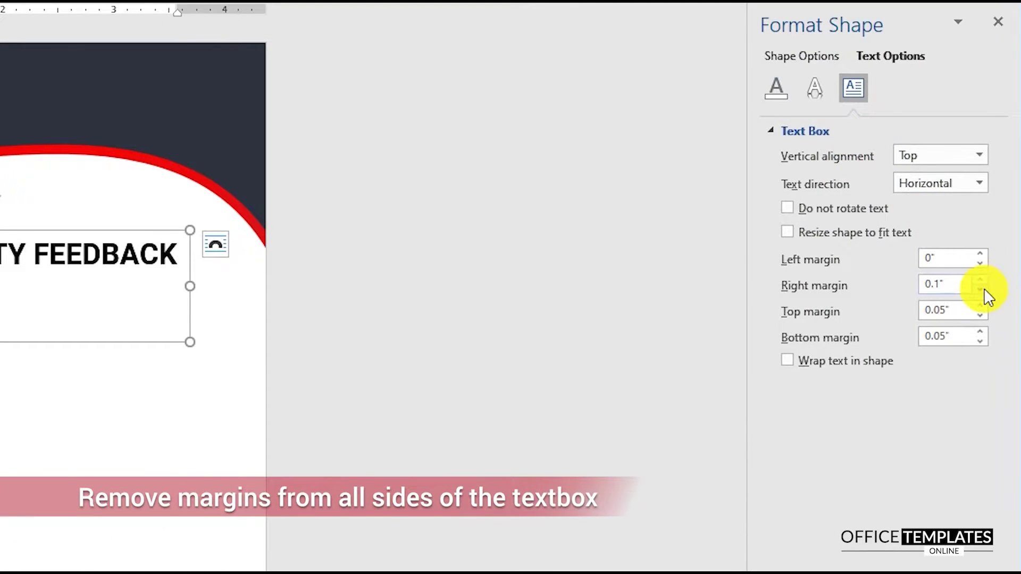
{"action": "left_click", "coordinate": [980, 289]}
{"action": "left_click", "coordinate": [980, 315]}
{"action": "left_click", "coordinate": [980, 341]}
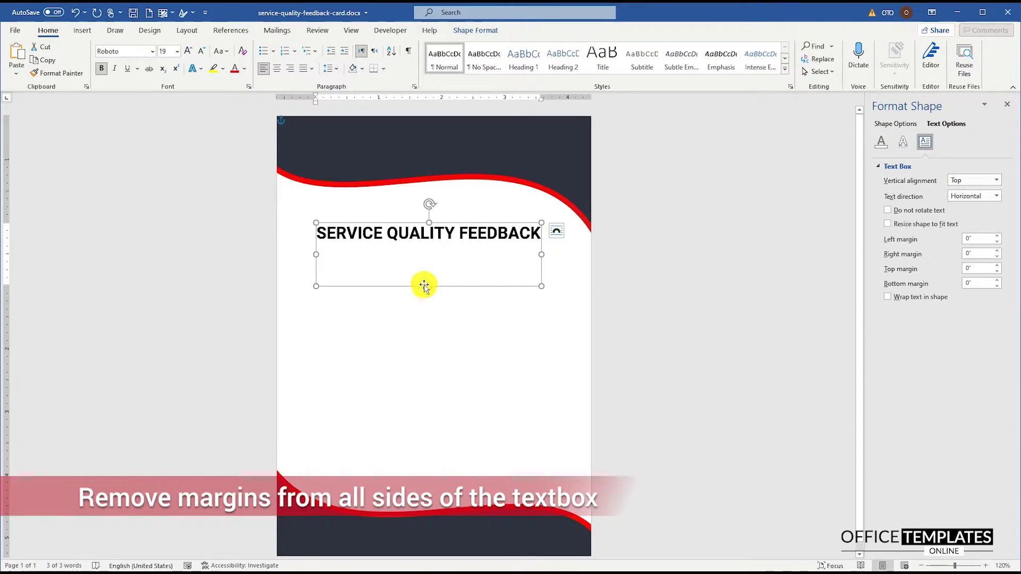
{"action": "scroll", "coordinate": [424, 294], "scroll_direction": "up", "scroll_amount": 1}
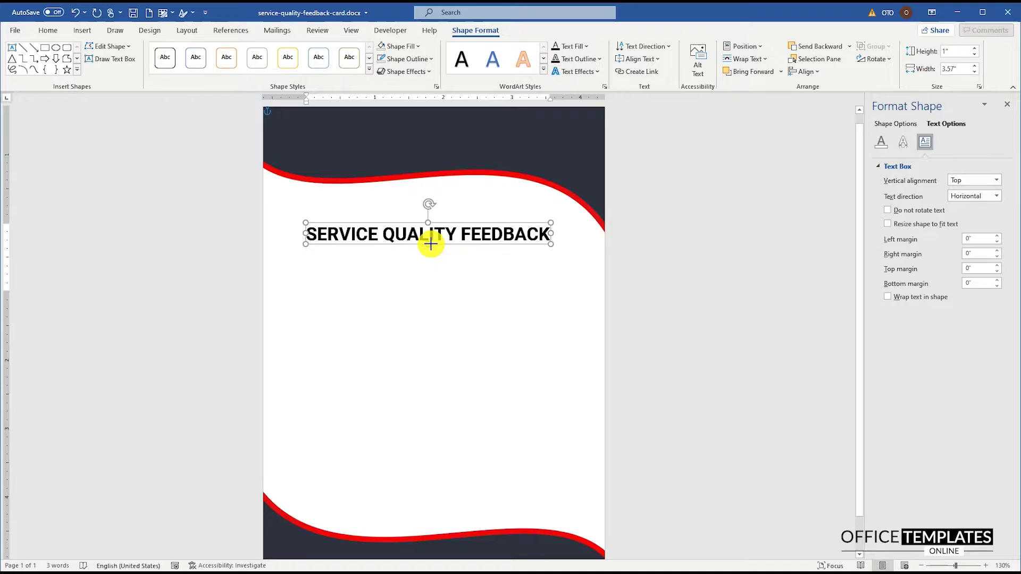
{"action": "left_click_drag", "start_coordinate": [451, 224], "coordinate": [437, 214]}
Step: Draw a large text box beneath the title
{"action": "left_click", "coordinate": [434, 268]}
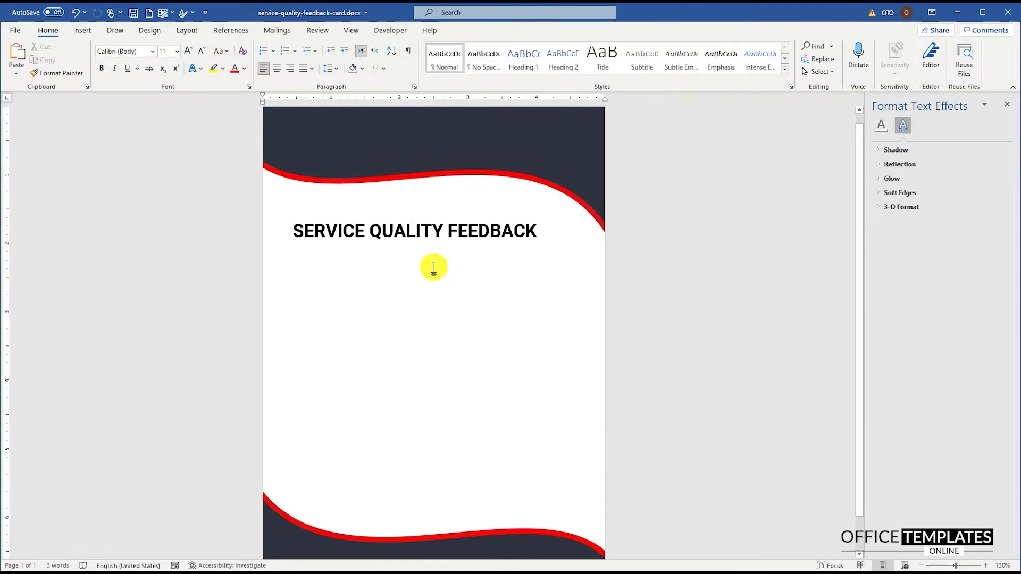
{"action": "left_click", "coordinate": [82, 30]}
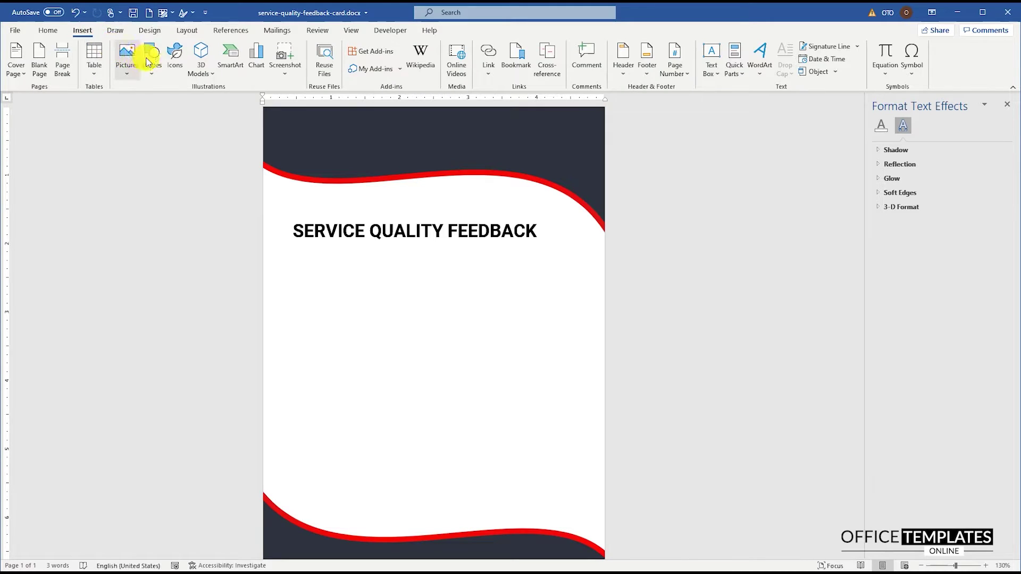
{"action": "left_click", "coordinate": [153, 65]}
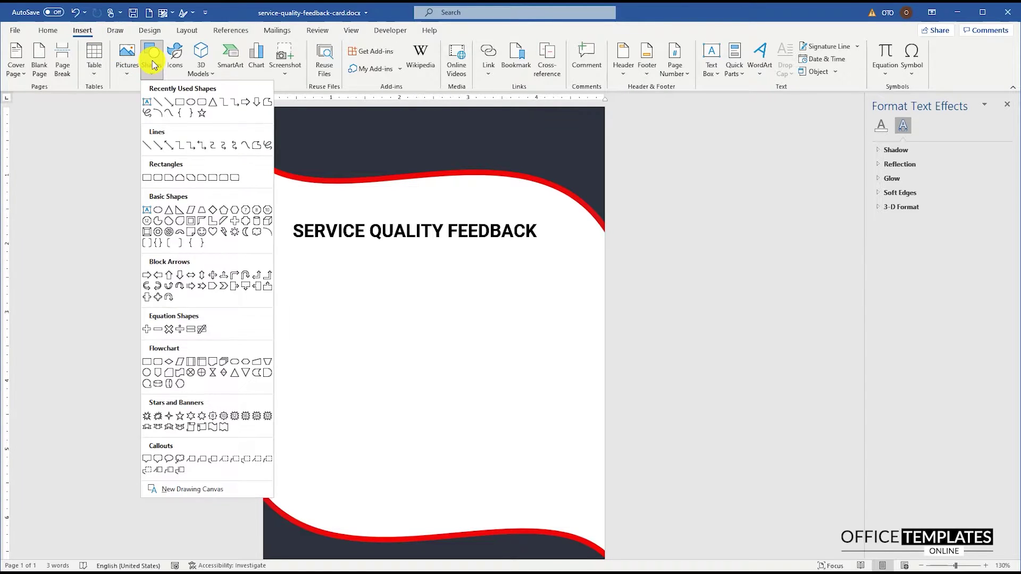
{"action": "left_click", "coordinate": [143, 120]}
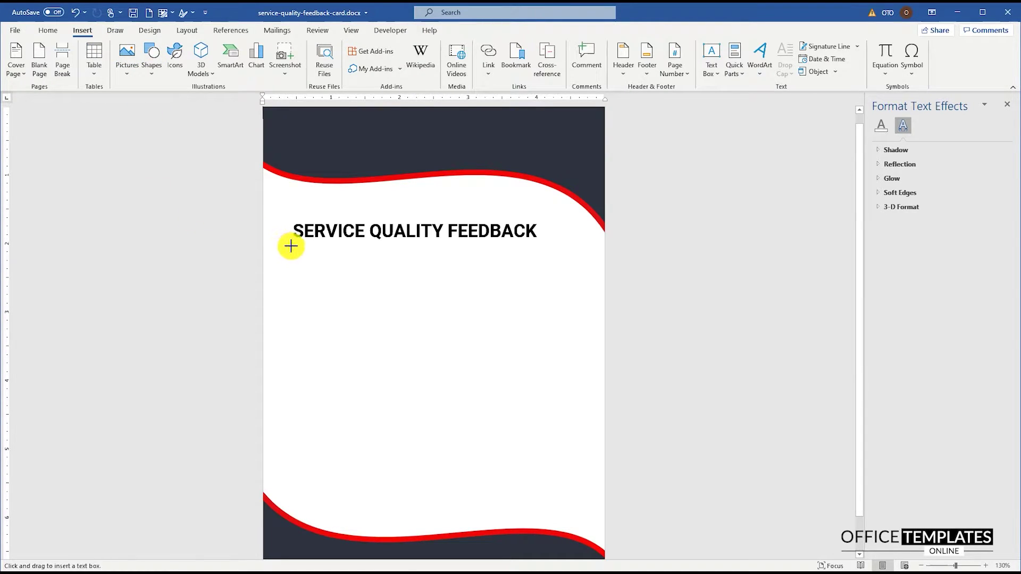
{"action": "left_click_drag", "start_coordinate": [293, 246], "coordinate": [569, 489]}
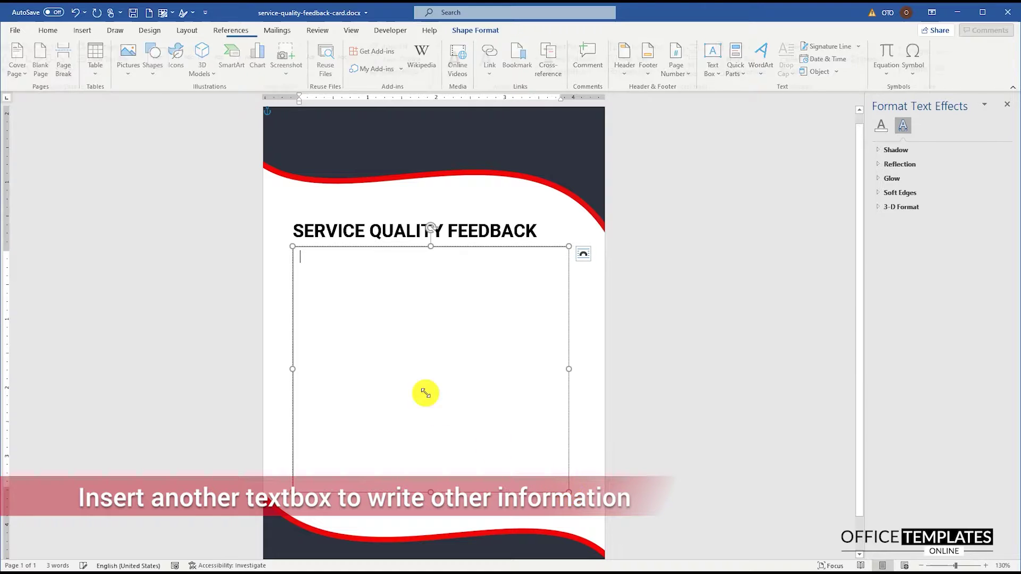
Step: Set the new text box's inner margins to 0" with text wrapping on
{"action": "left_click", "coordinate": [314, 246]}
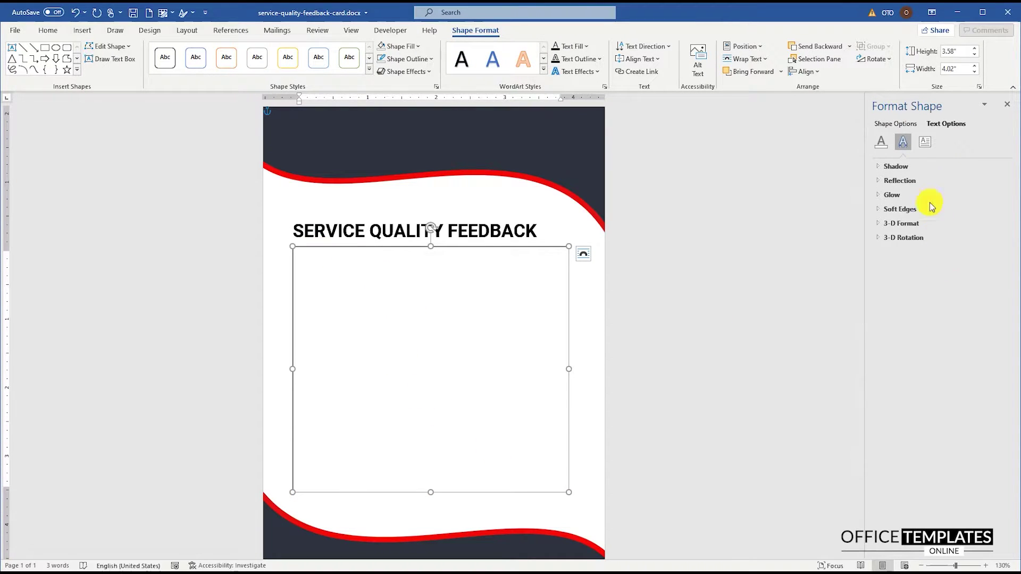
{"action": "left_click", "coordinate": [924, 142]}
{"action": "left_click", "coordinate": [997, 242]}
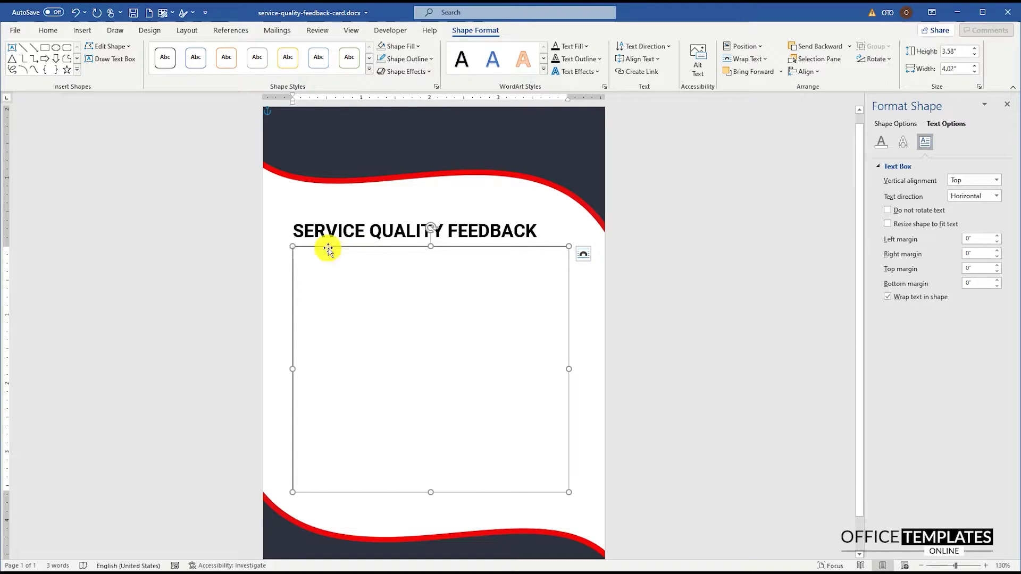
{"action": "left_click", "coordinate": [51, 32]}
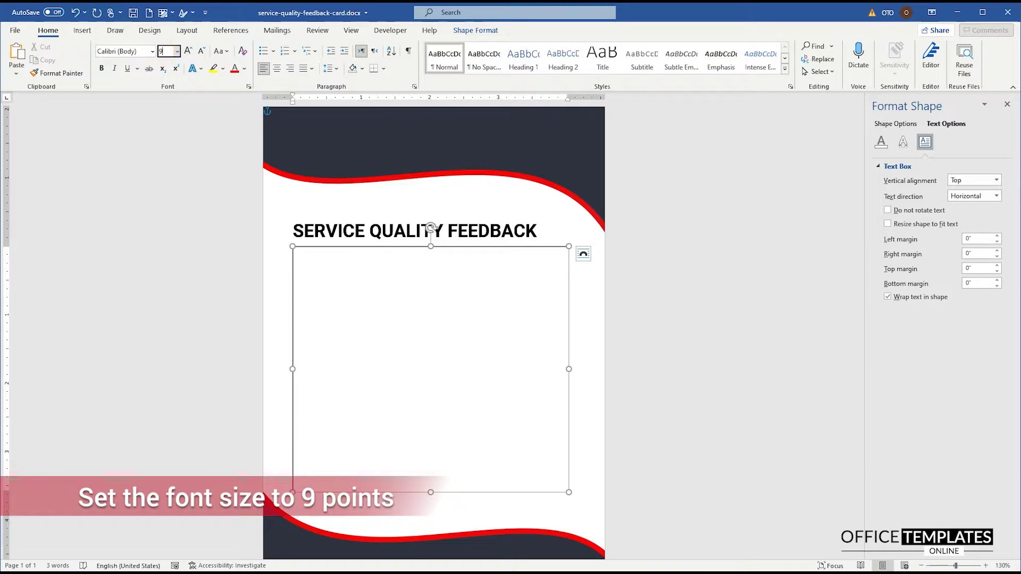
Step: Set the new text box's font size to 9 pt
{"action": "left_click", "coordinate": [165, 51]}
{"action": "type", "text": "9"}
{"action": "key", "text": "Return"}
{"action": "left_click", "coordinate": [347, 280]}
{"action": "scroll", "coordinate": [338, 276], "scroll_direction": "up", "scroll_amount": 6}
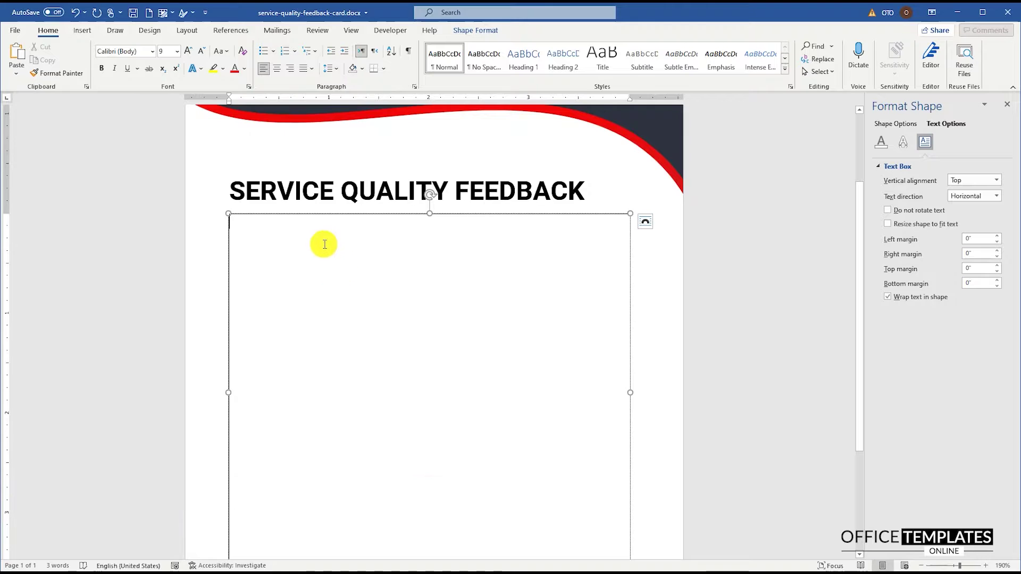
Step: Remove the box's fill and outline, then start typing 'Full Name:'
{"action": "right_click", "coordinate": [317, 213]}
{"action": "left_click", "coordinate": [358, 185]}
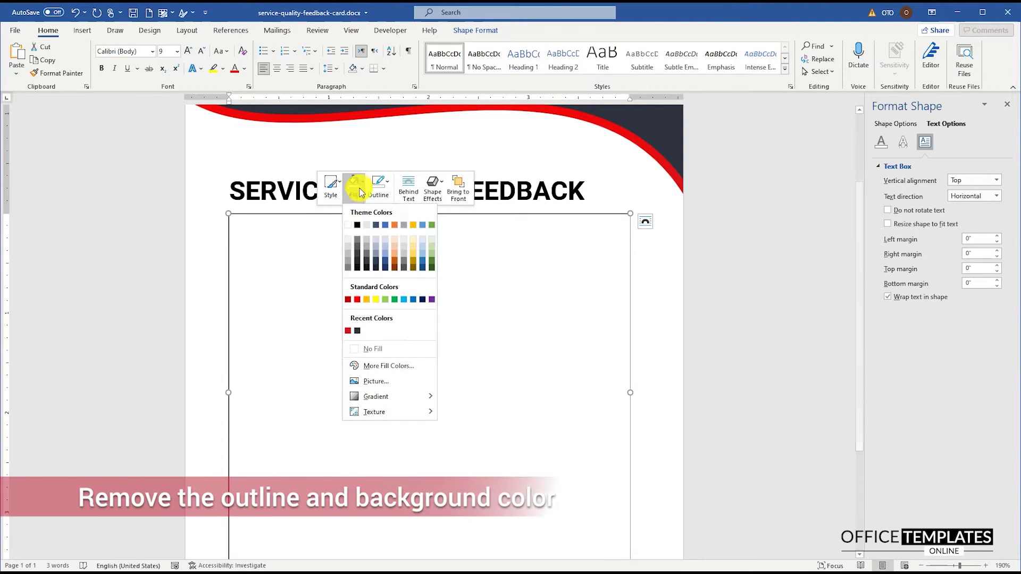
{"action": "left_click", "coordinate": [383, 347]}
{"action": "left_click", "coordinate": [388, 196]}
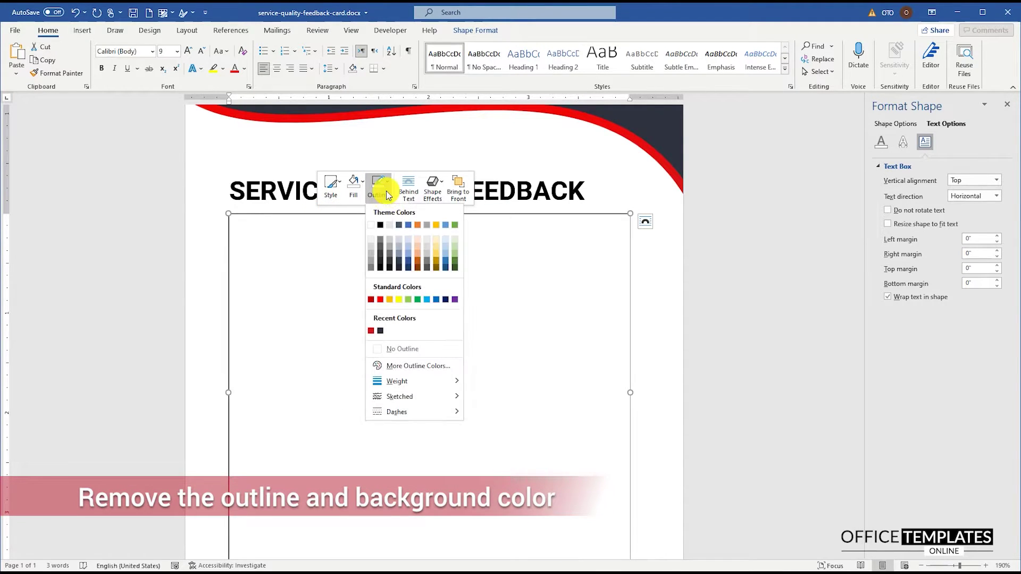
{"action": "left_click", "coordinate": [398, 348]}
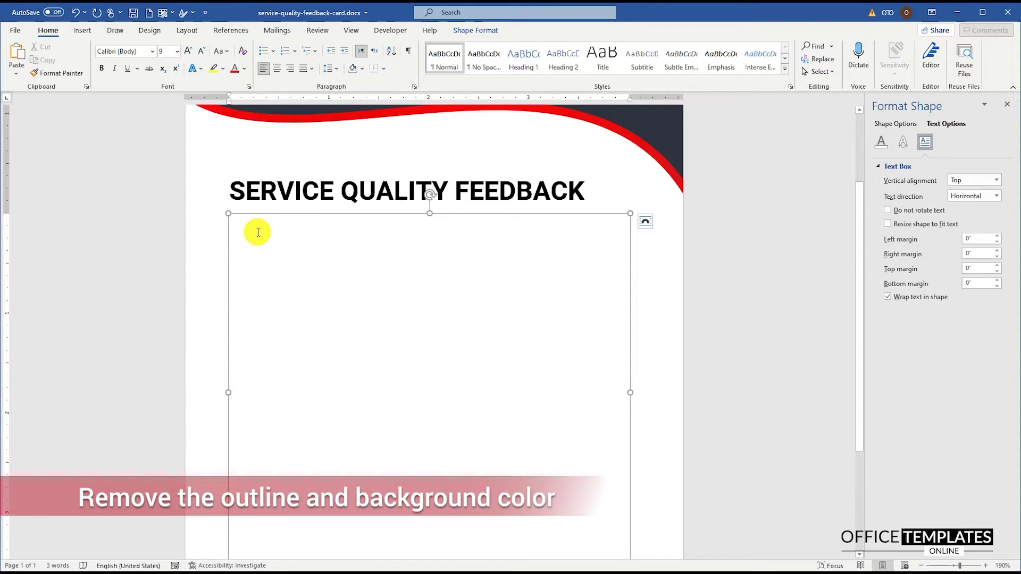
{"action": "left_click", "coordinate": [258, 232]}
{"action": "type", "text": "Full Name:"}
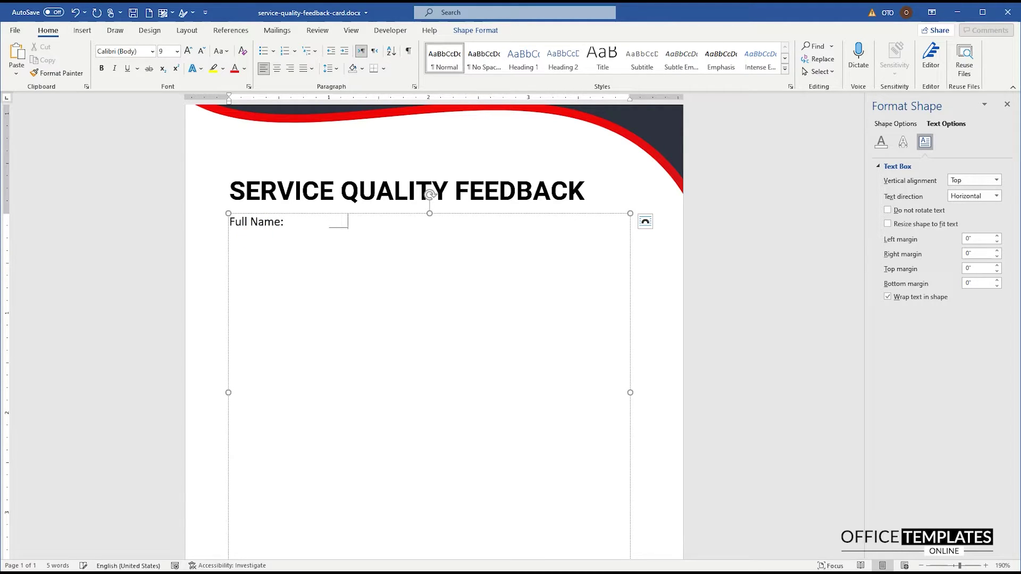
Step: Underline the Full Name blank, move the ruler tab stop left, and type the Phone and Email labels
{"action": "type", "text": "_______________________"}
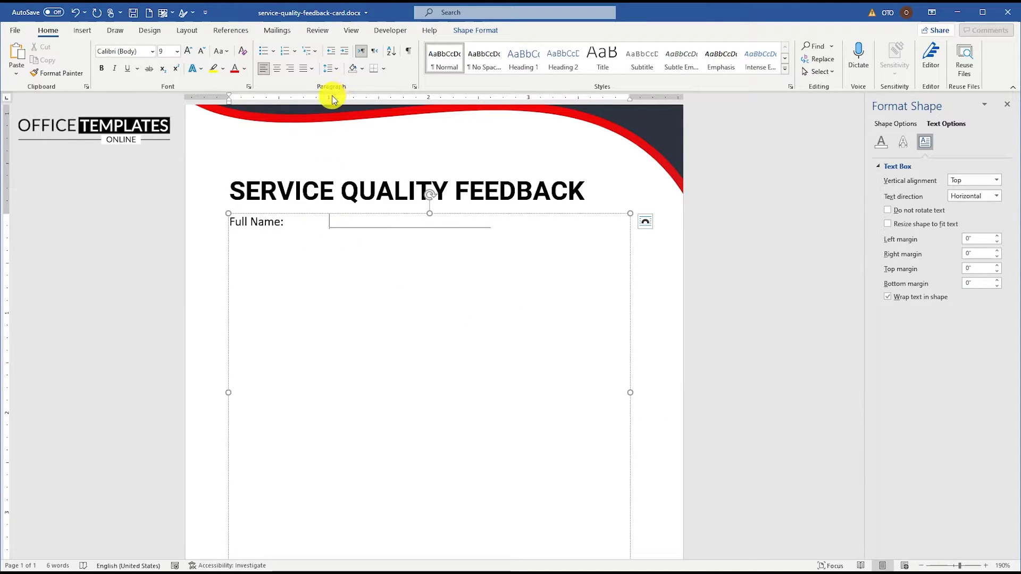
{"action": "left_click_drag", "start_coordinate": [332, 98], "coordinate": [292, 105]}
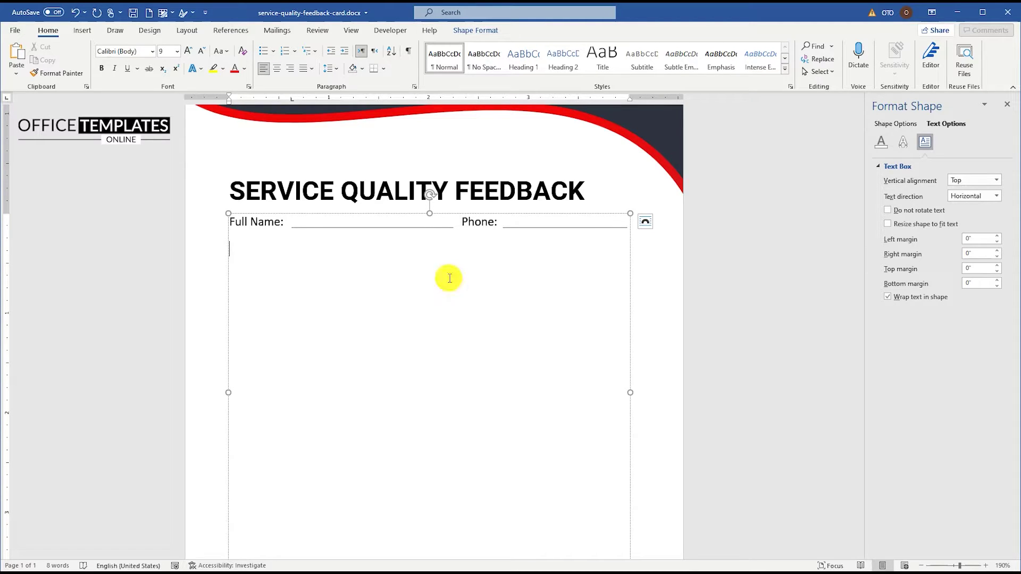
{"action": "type", "text": "Email:"}
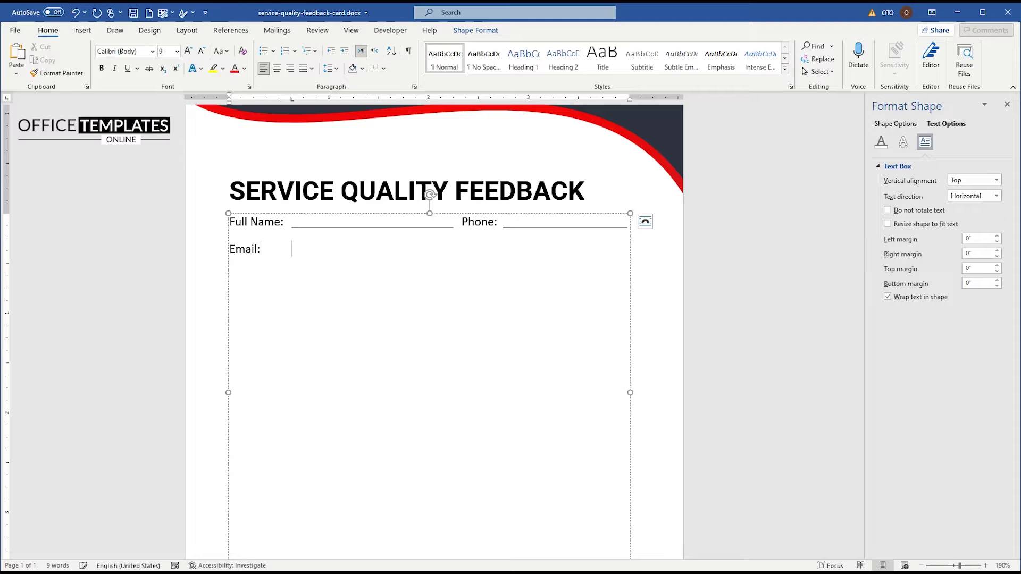
Step: Copy the Full Name underline after 'Email:' and type the 'Date/Time:' label
{"action": "double_click", "coordinate": [365, 226]}
{"action": "right_click", "coordinate": [365, 228]}
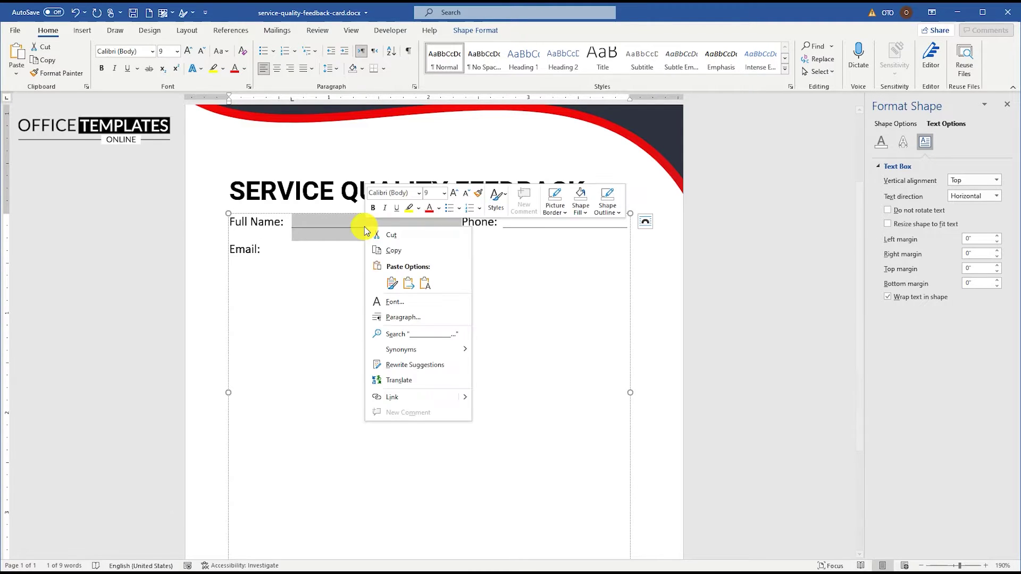
{"action": "left_click", "coordinate": [395, 254]}
{"action": "left_click", "coordinate": [296, 256]}
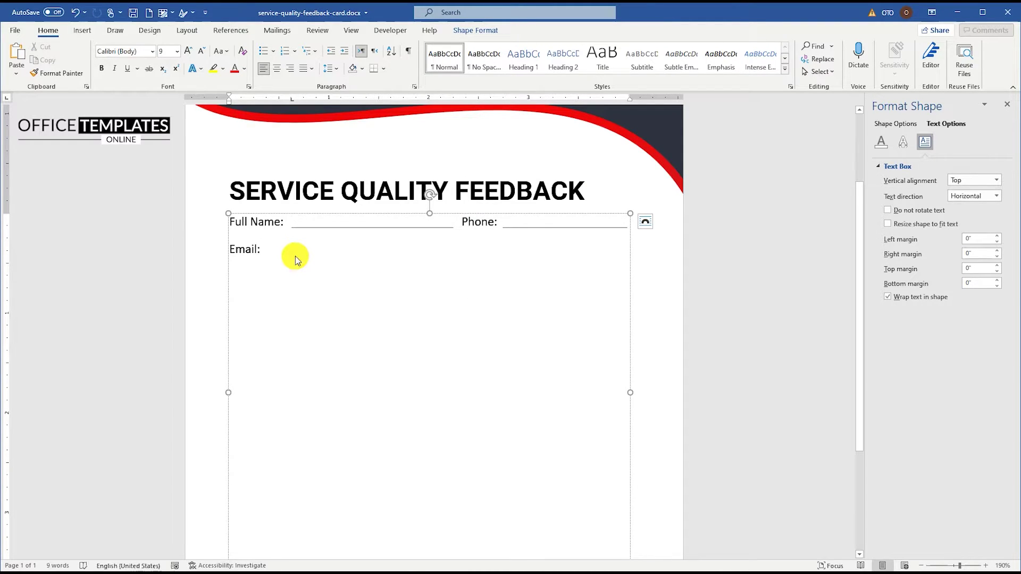
{"action": "key", "text": "ctrl+v"}
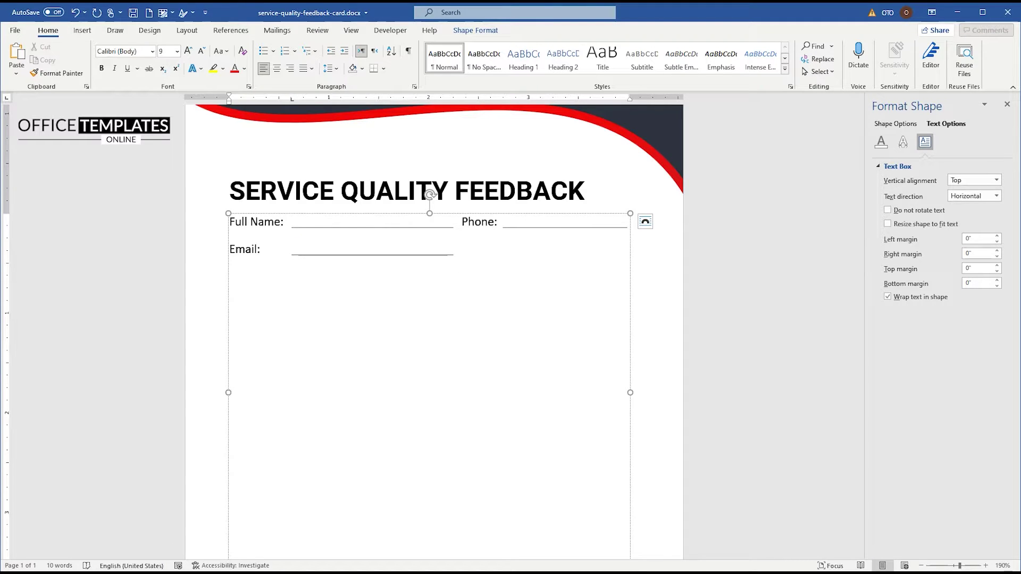
{"action": "type", "text": "Date/Time:"}
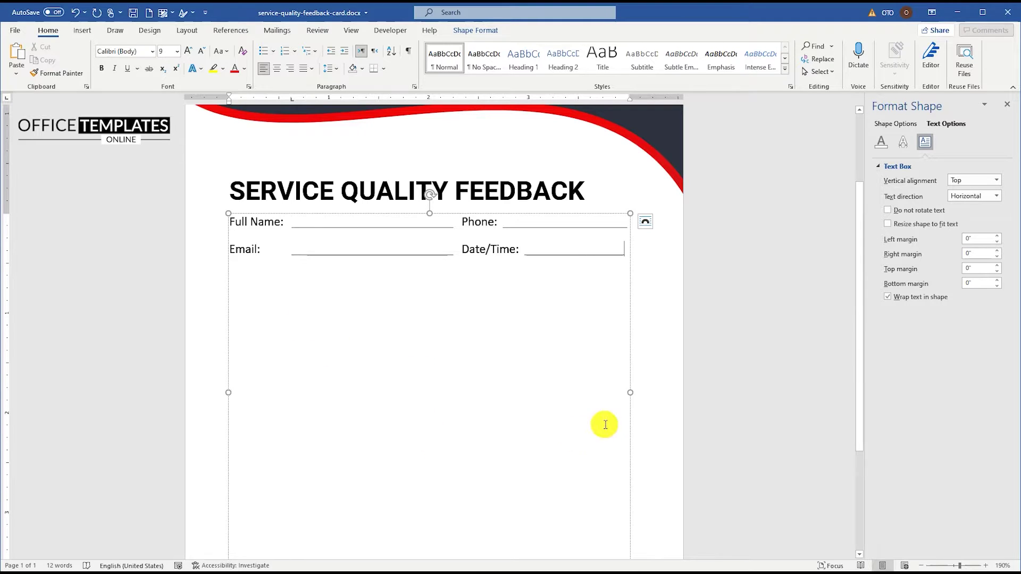
Step: Widen the form box, extend the Phone underline, and type 'Please provide your feedback on the quality of our service.'
{"action": "left_click_drag", "start_coordinate": [631, 392], "coordinate": [637, 392]}
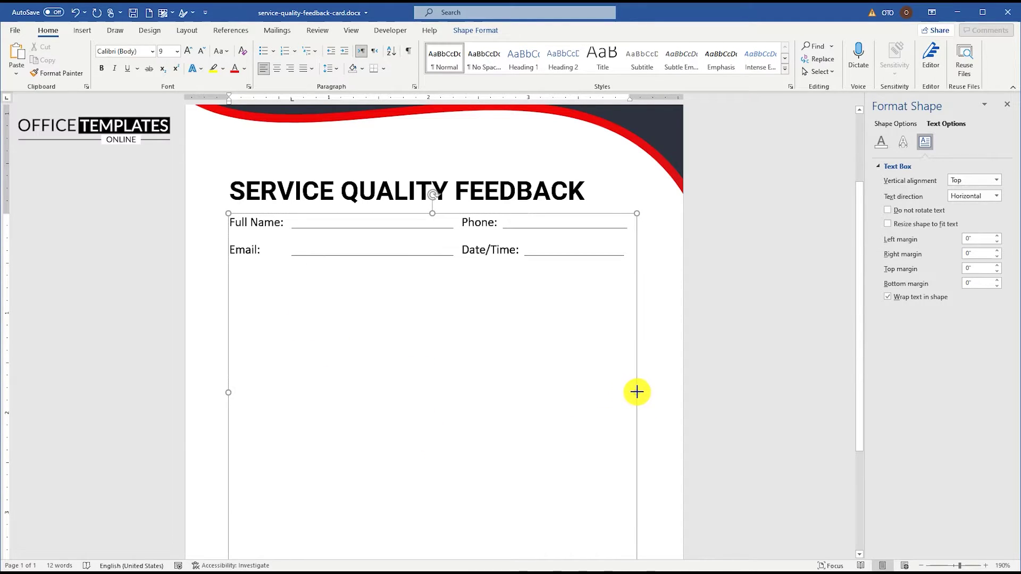
{"action": "left_click", "coordinate": [584, 224]}
{"action": "type", "text": "_"}
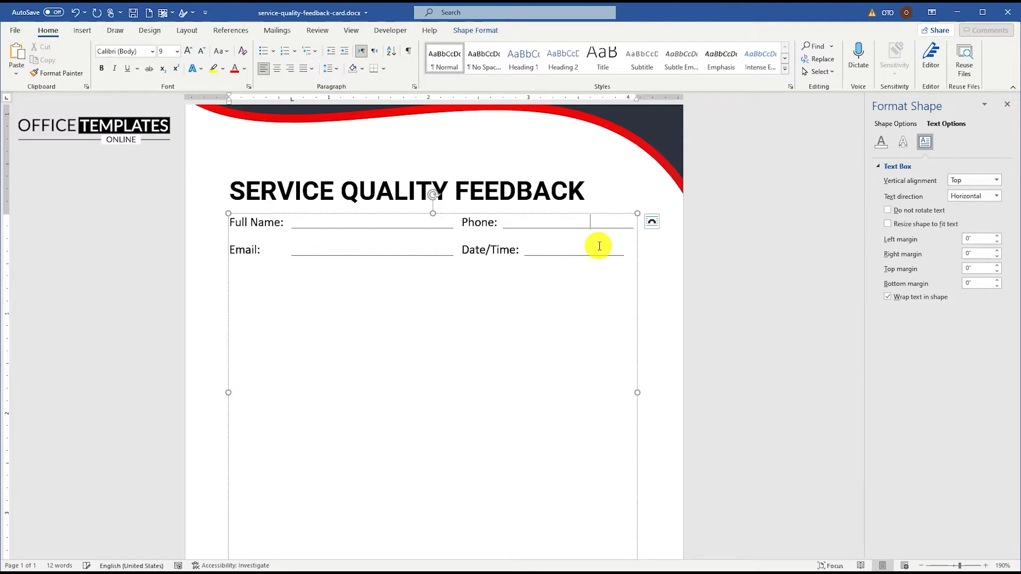
{"action": "type", "text": "__"}
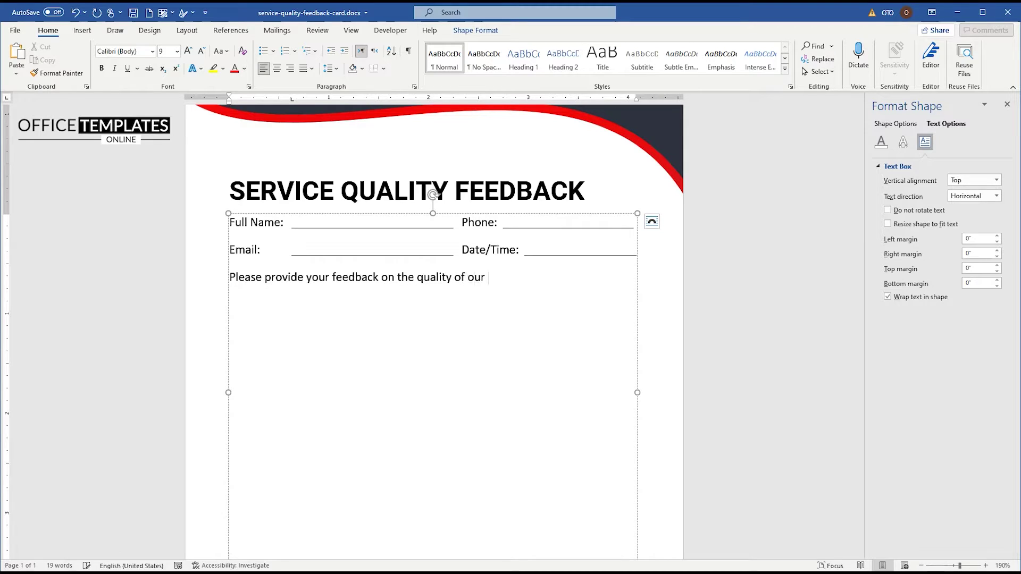
{"action": "type", "text": "ce."}
{"action": "key", "text": "Return"}
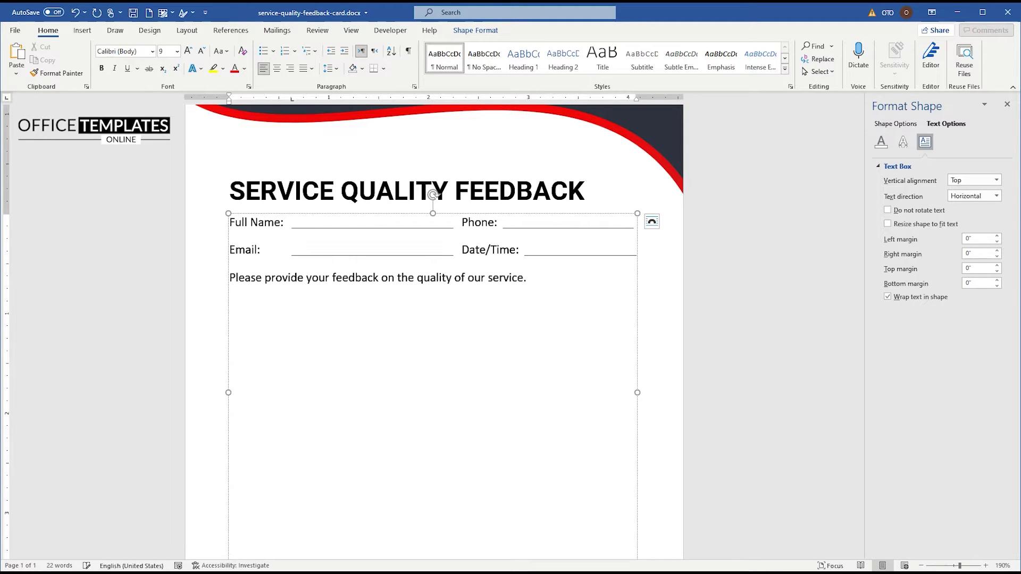
Step: Insert a 5×2 table under the feedback sentence and select all its cells
{"action": "left_click", "coordinate": [83, 30]}
{"action": "left_click", "coordinate": [94, 58]}
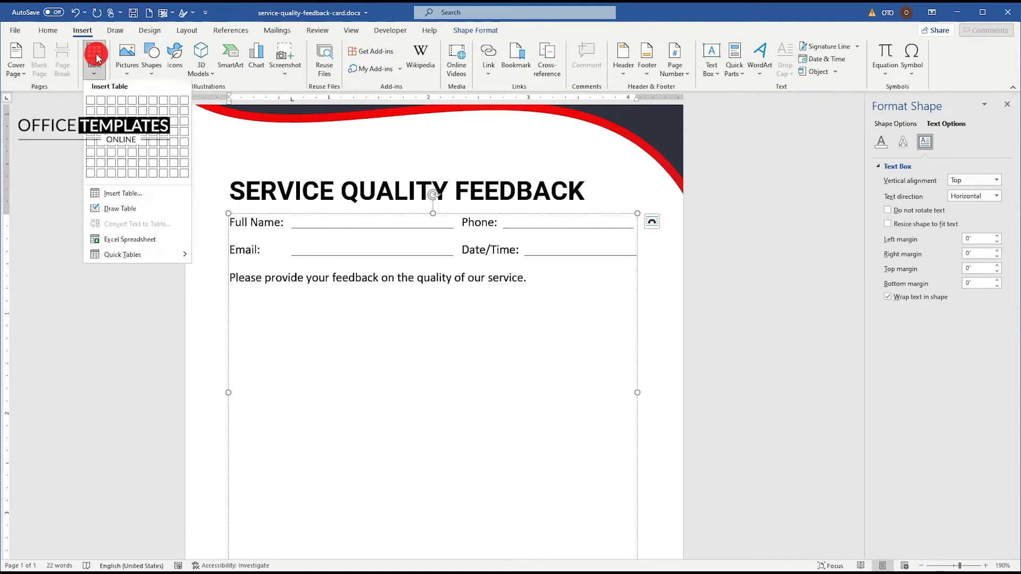
{"action": "left_click", "coordinate": [132, 113]}
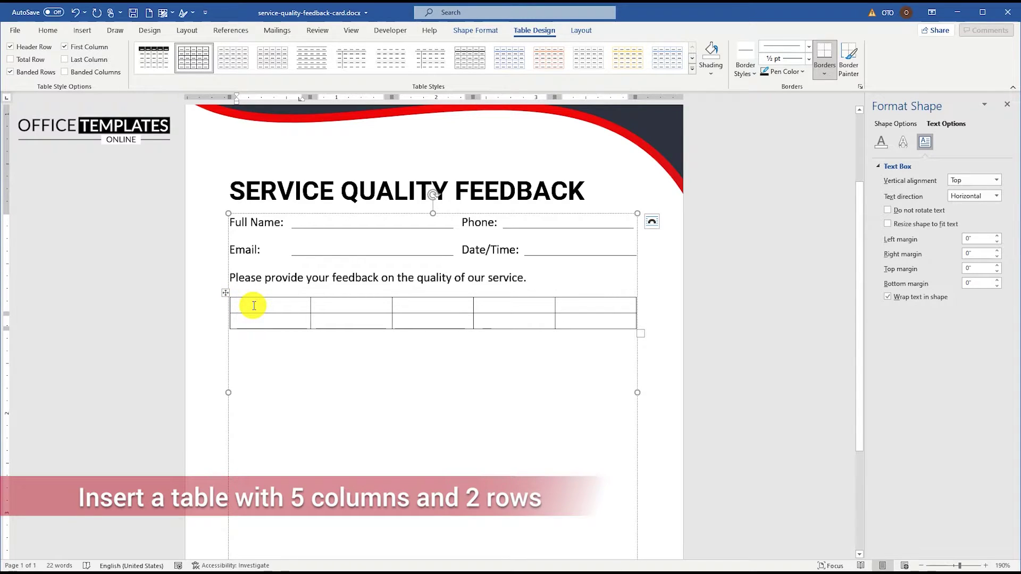
{"action": "left_click_drag", "start_coordinate": [255, 305], "coordinate": [569, 324]}
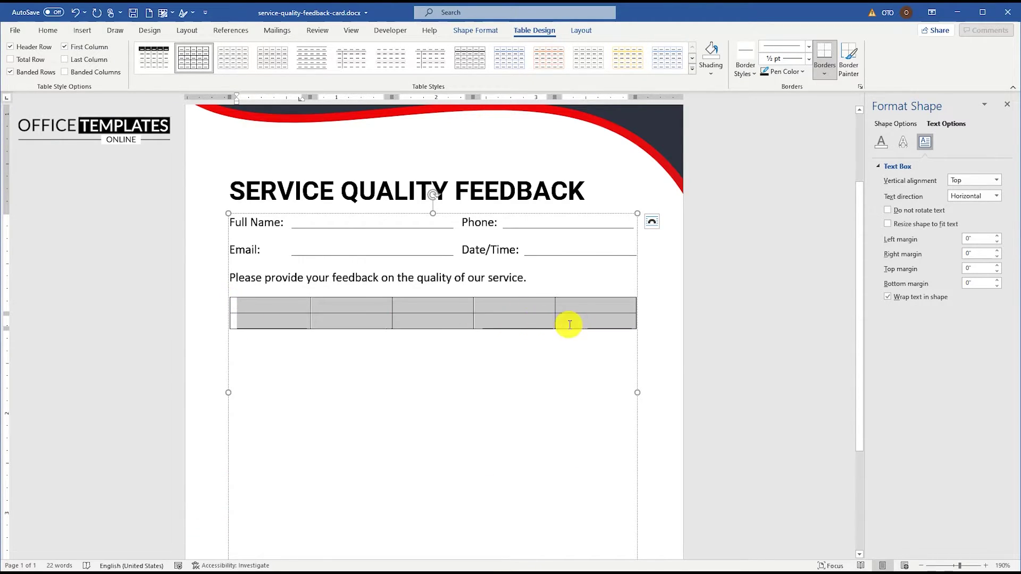
{"action": "left_click", "coordinate": [48, 30]}
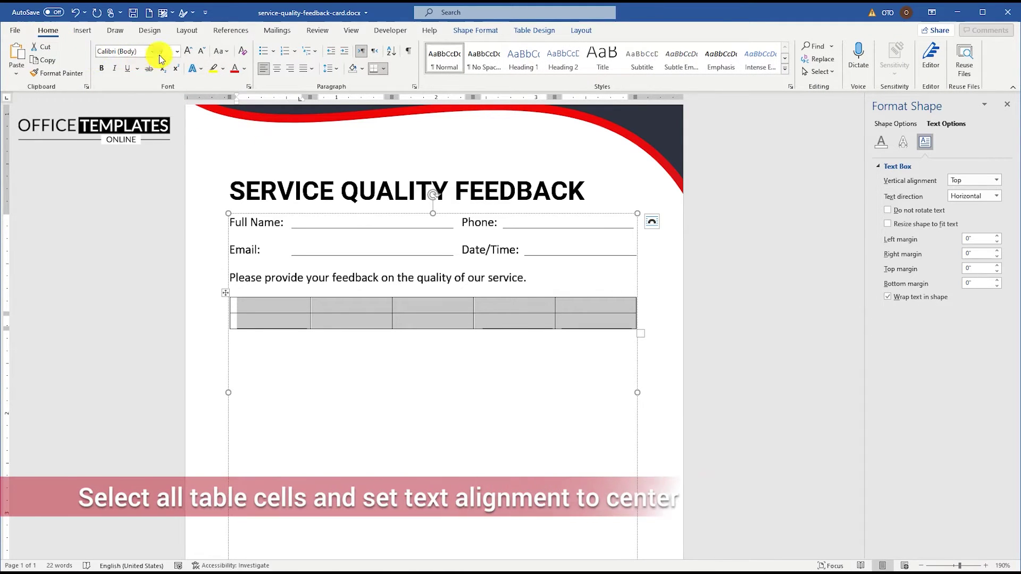
Step: Center the table text and fill the top row with Excellent, Very Good, Good, Average, Poor
{"action": "left_click", "coordinate": [276, 68]}
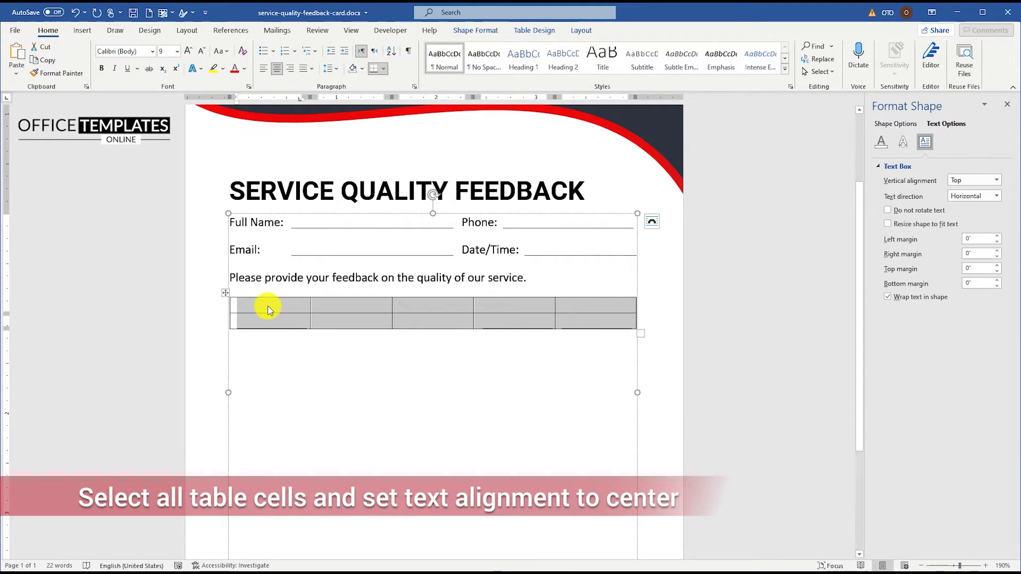
{"action": "left_click", "coordinate": [267, 310]}
{"action": "type", "text": "E"}
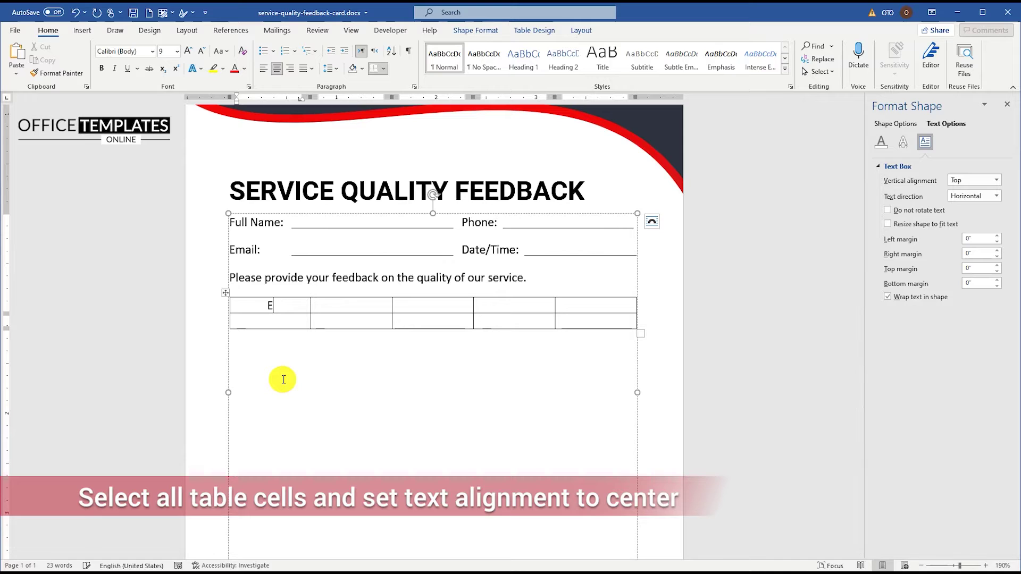
{"action": "type", "text": "xcellent"}
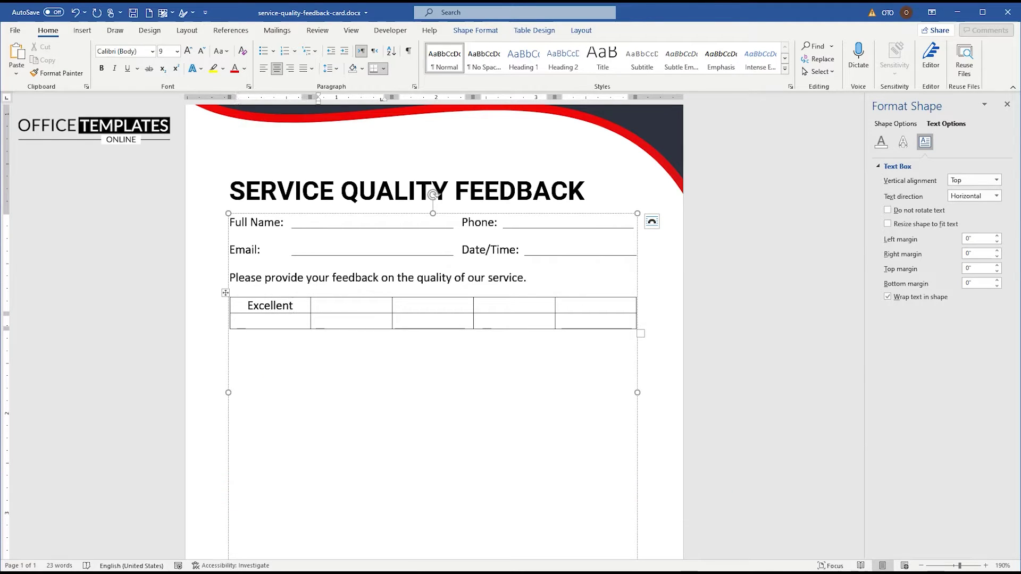
{"action": "type", "text": "Good"}
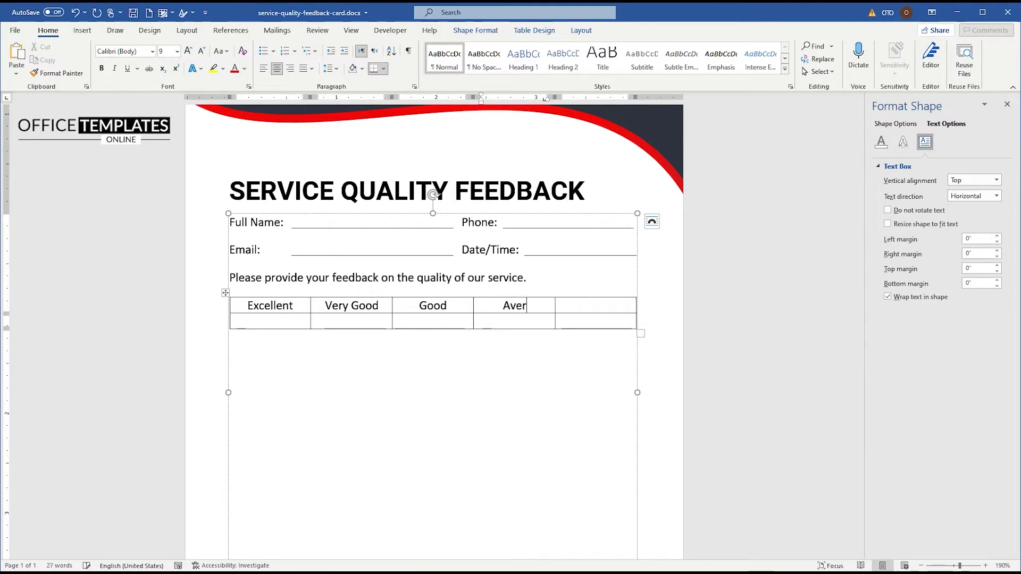
{"action": "type", "text": "or"}
{"action": "left_click_drag", "start_coordinate": [250, 321], "coordinate": [562, 320]}
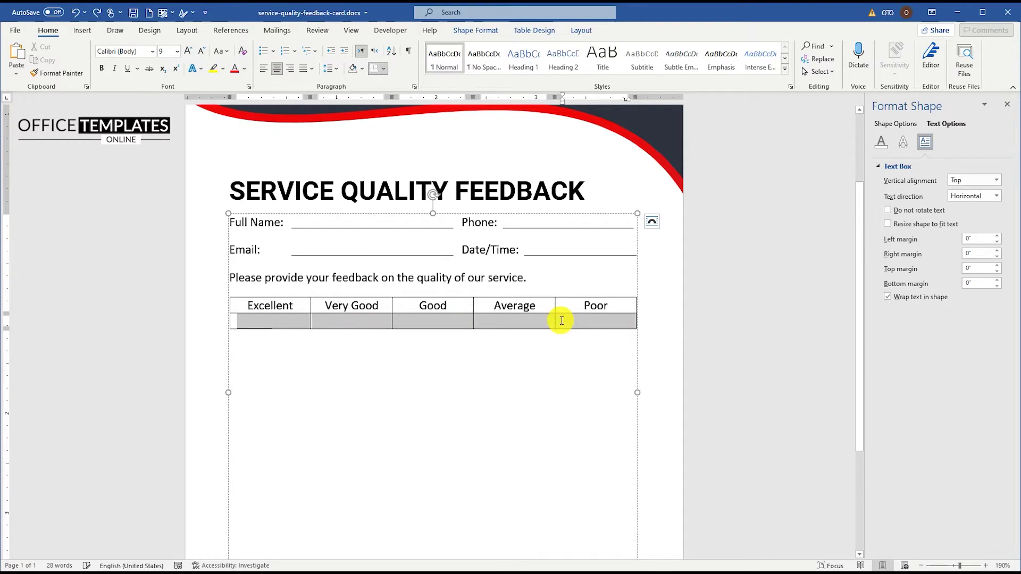
Step: Set the lower row to 19 pt and insert a check box content control under Excellent
{"action": "left_click", "coordinate": [165, 51]}
{"action": "type", "text": "19"}
{"action": "key", "text": "Return"}
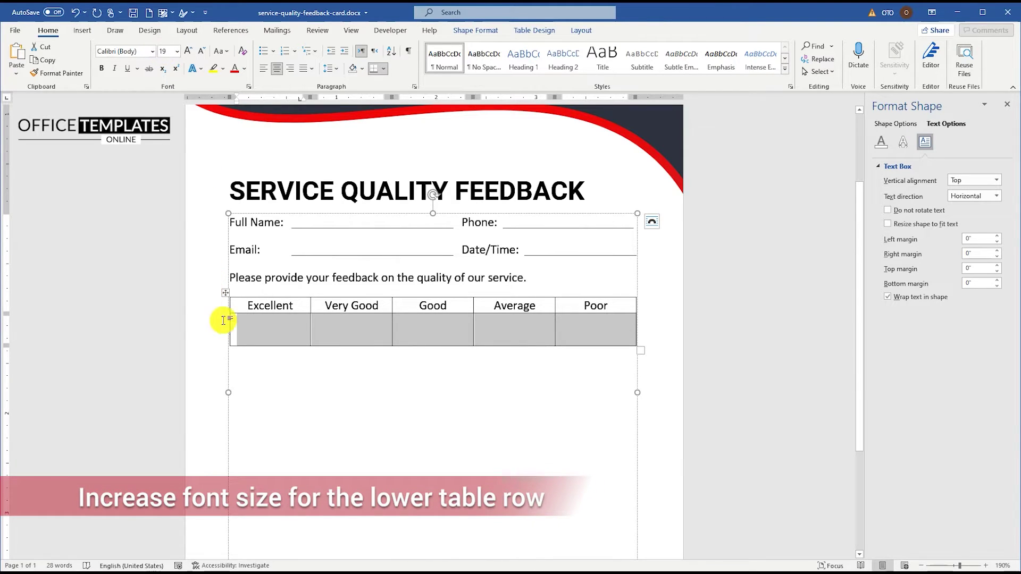
{"action": "left_click_drag", "start_coordinate": [237, 322], "coordinate": [269, 331]}
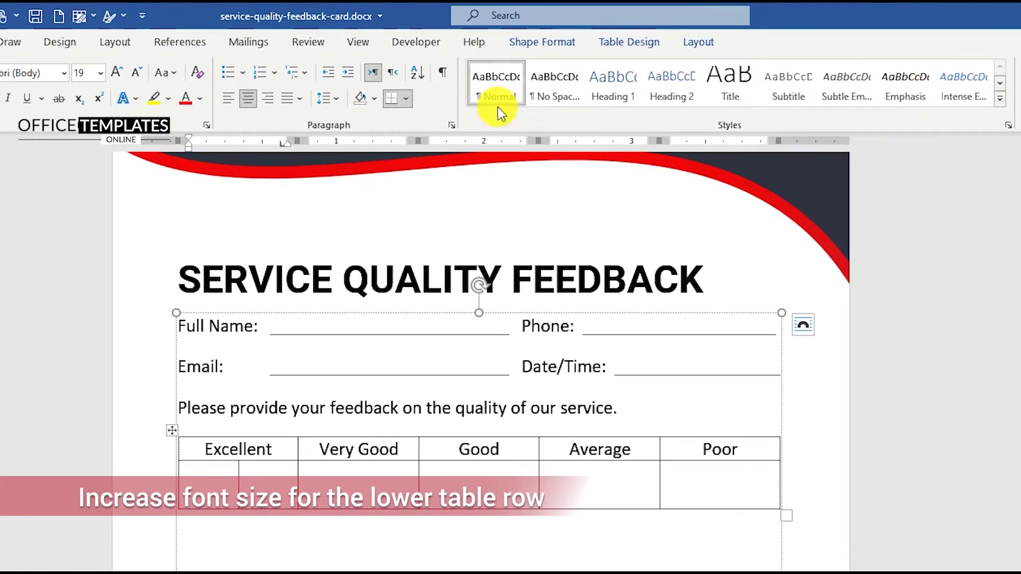
{"action": "left_click", "coordinate": [418, 43]}
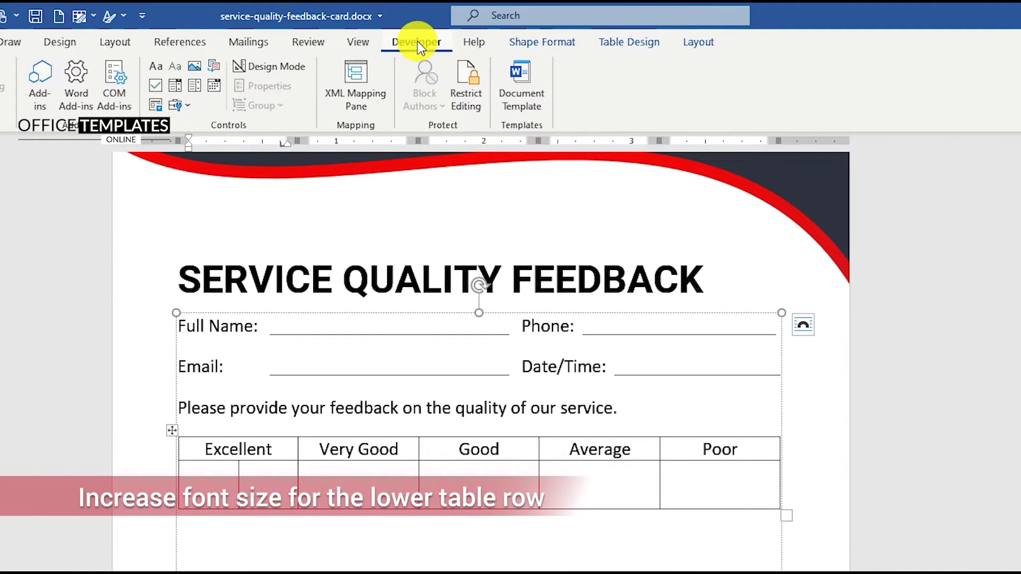
{"action": "left_click", "coordinate": [158, 88]}
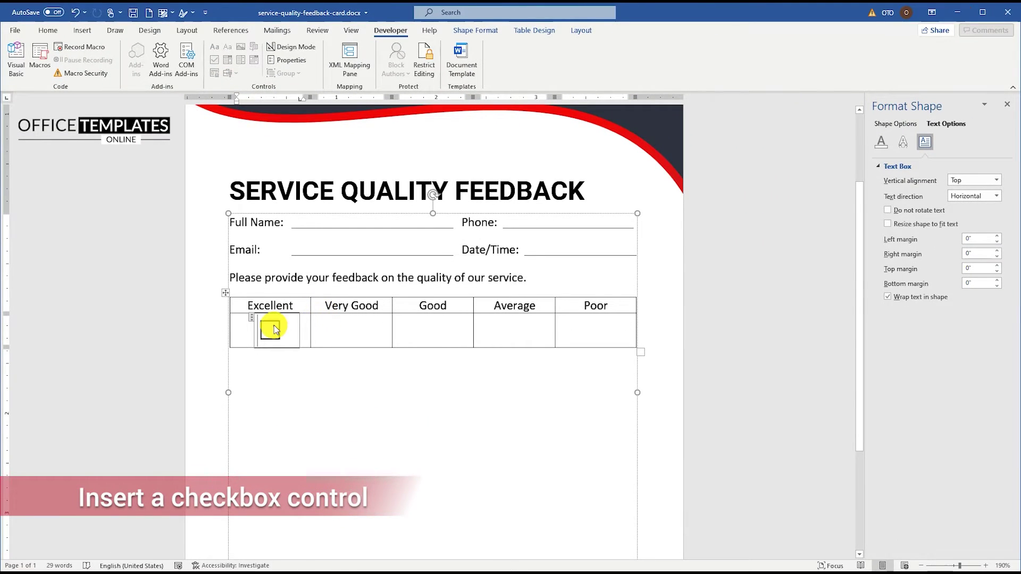
Step: Set the lower row to 16 pt, clear the check box, and make the row slightly taller
{"action": "left_click_drag", "start_coordinate": [254, 326], "coordinate": [578, 334]}
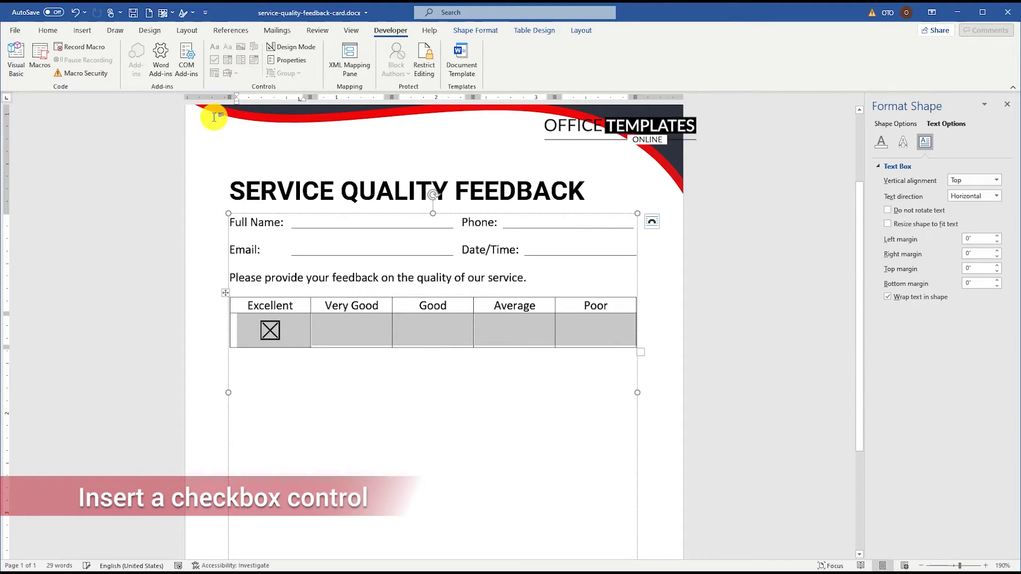
{"action": "left_click", "coordinate": [48, 30]}
{"action": "left_click", "coordinate": [163, 51]}
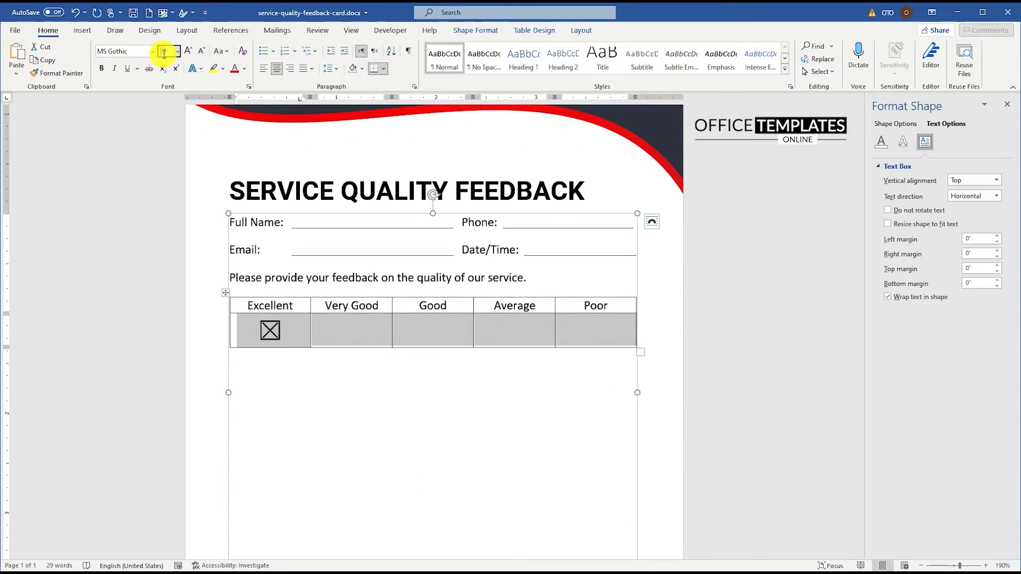
{"action": "type", "text": "16"}
{"action": "key", "text": "Return"}
{"action": "left_click", "coordinate": [270, 332]}
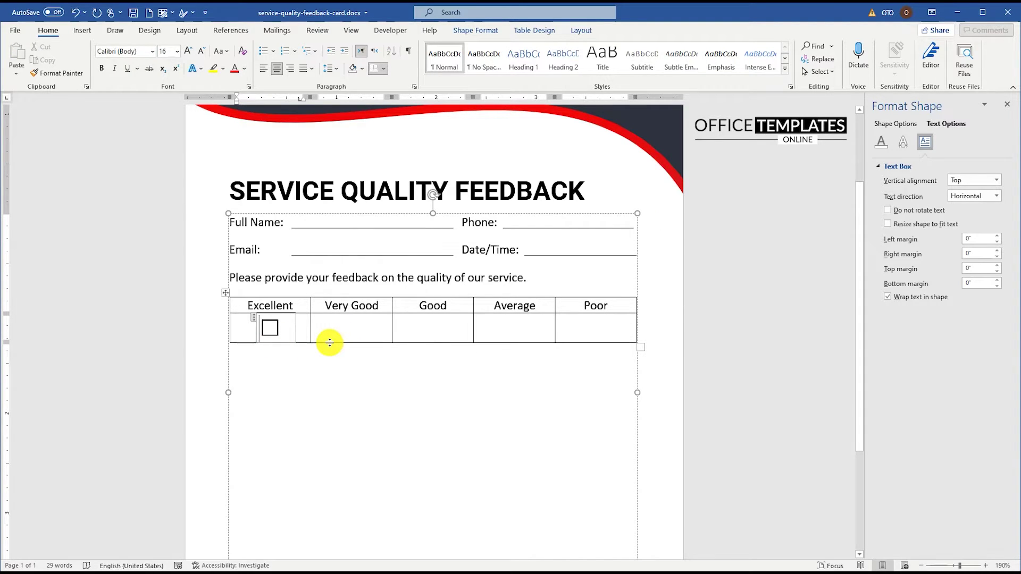
{"action": "left_click_drag", "start_coordinate": [330, 343], "coordinate": [326, 321]}
{"action": "left_click", "coordinate": [227, 294]}
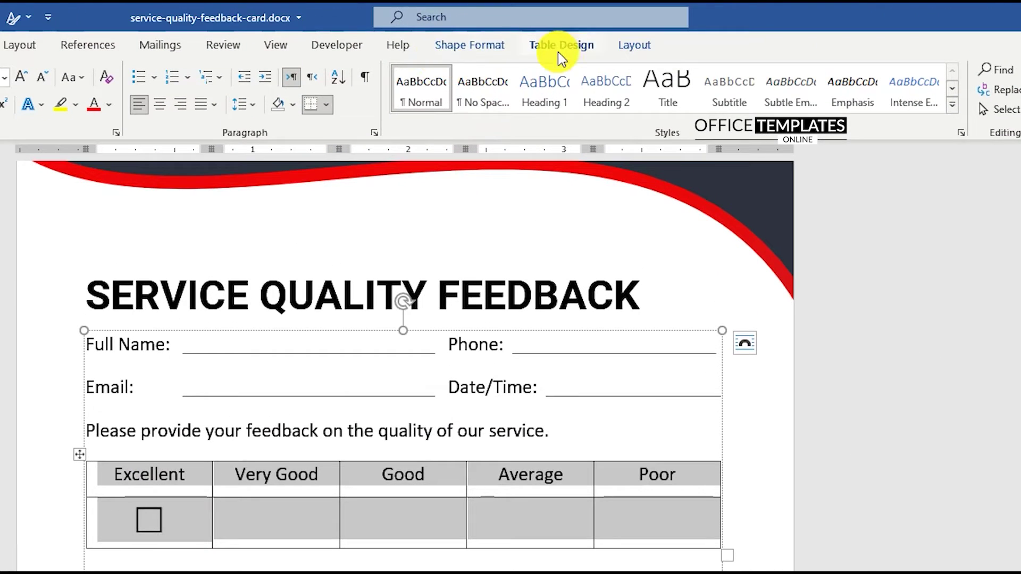
Step: Center the text vertically and horizontally in every table cell
{"action": "left_click", "coordinate": [562, 47]}
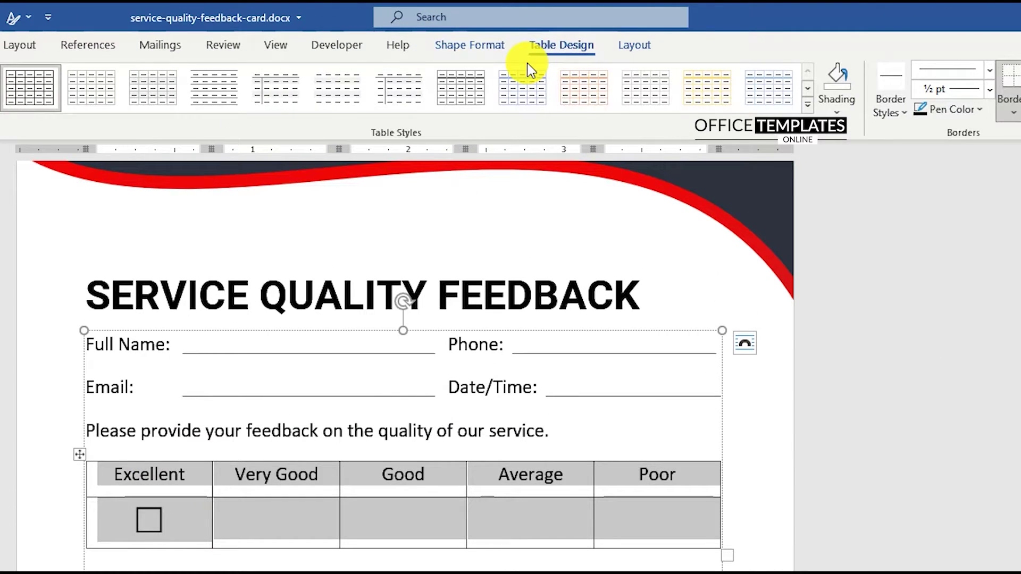
{"action": "left_click", "coordinate": [639, 47]}
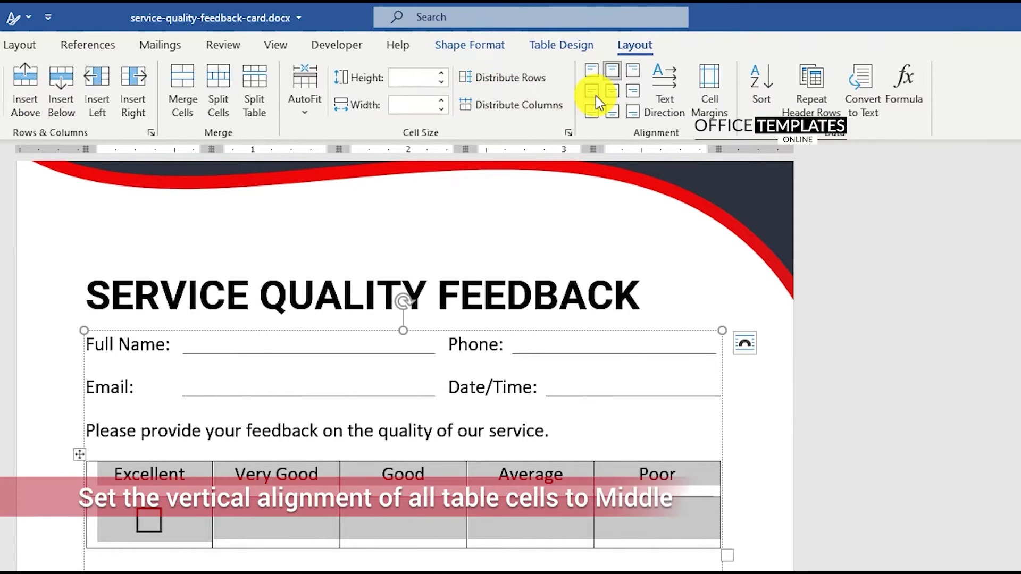
{"action": "left_click", "coordinate": [613, 91]}
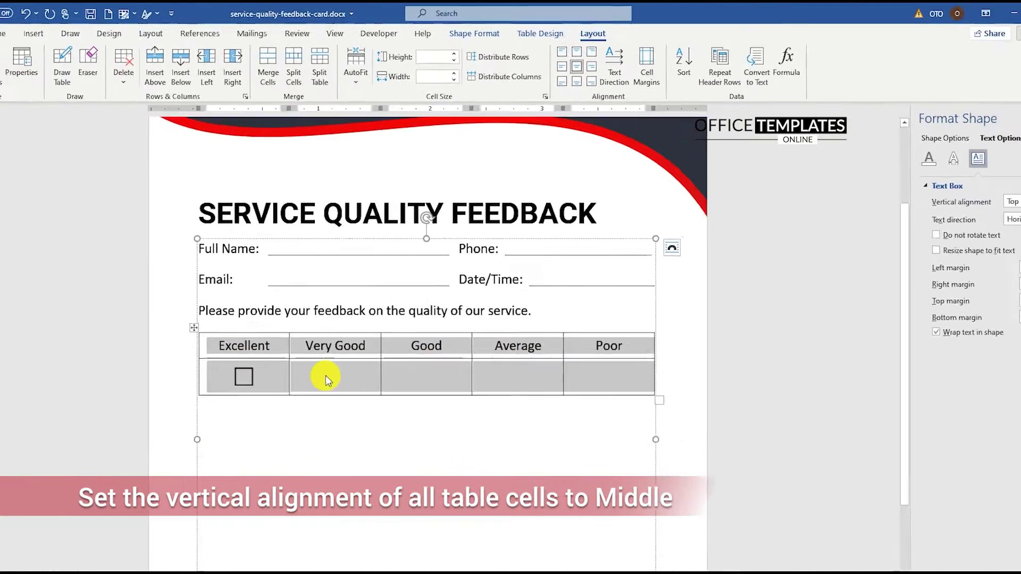
{"action": "left_click", "coordinate": [251, 529]}
Step: Copy the Excellent check box into the Very Good, Good, Average and Poor cells
{"action": "left_click", "coordinate": [257, 331]}
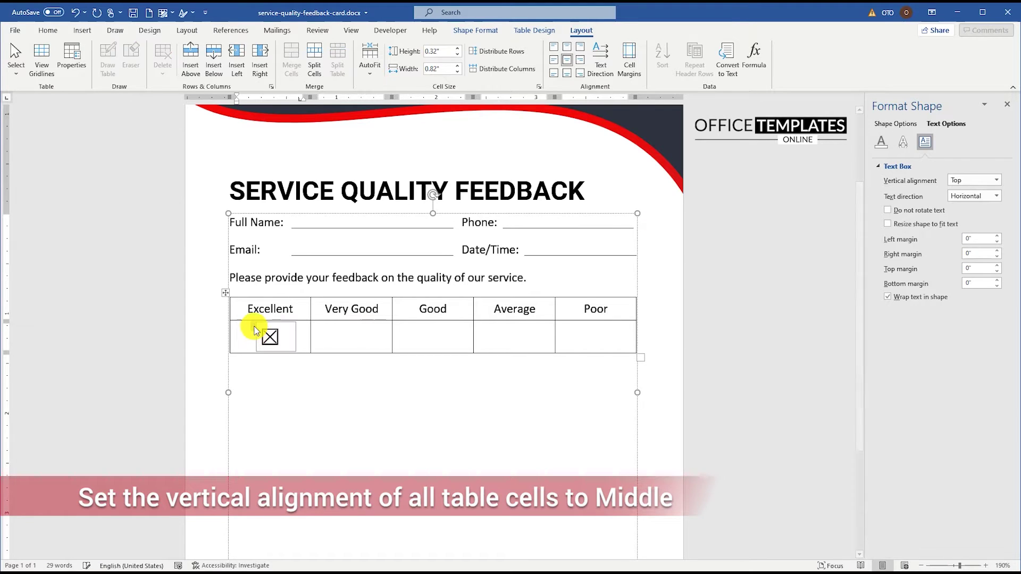
{"action": "left_click", "coordinate": [254, 328]}
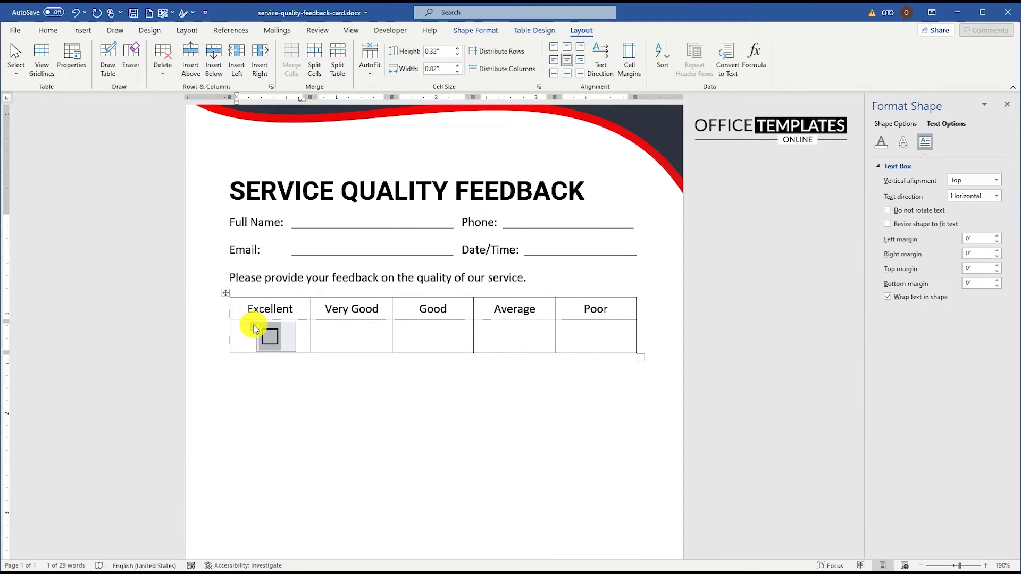
{"action": "key", "text": "ctrl+c"}
{"action": "left_click", "coordinate": [338, 333]}
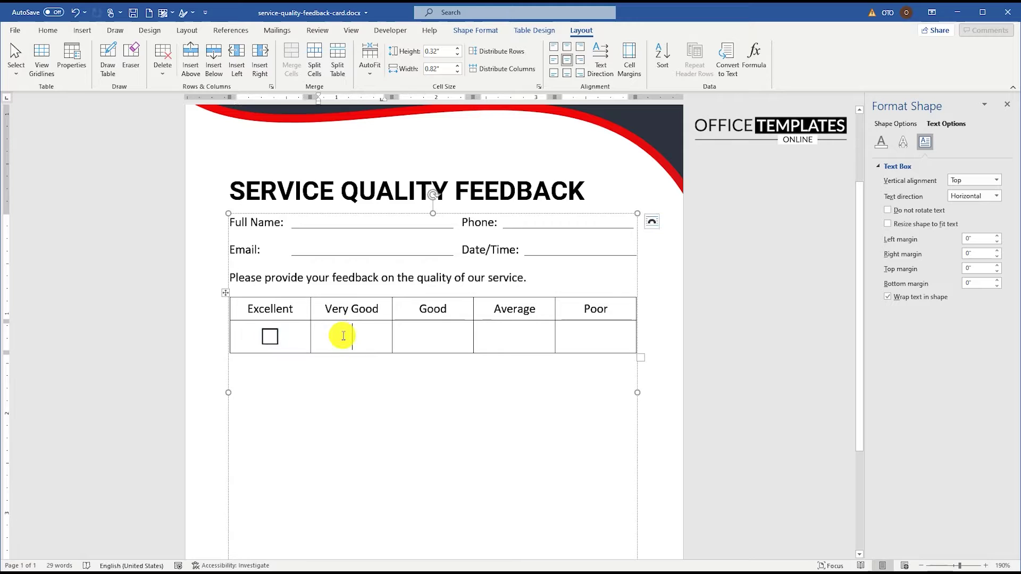
{"action": "key", "text": "ctrl+v"}
{"action": "left_click", "coordinate": [417, 335]}
{"action": "key", "text": "ctrl+v"}
{"action": "left_click", "coordinate": [517, 340]}
{"action": "key", "text": "ctrl+v"}
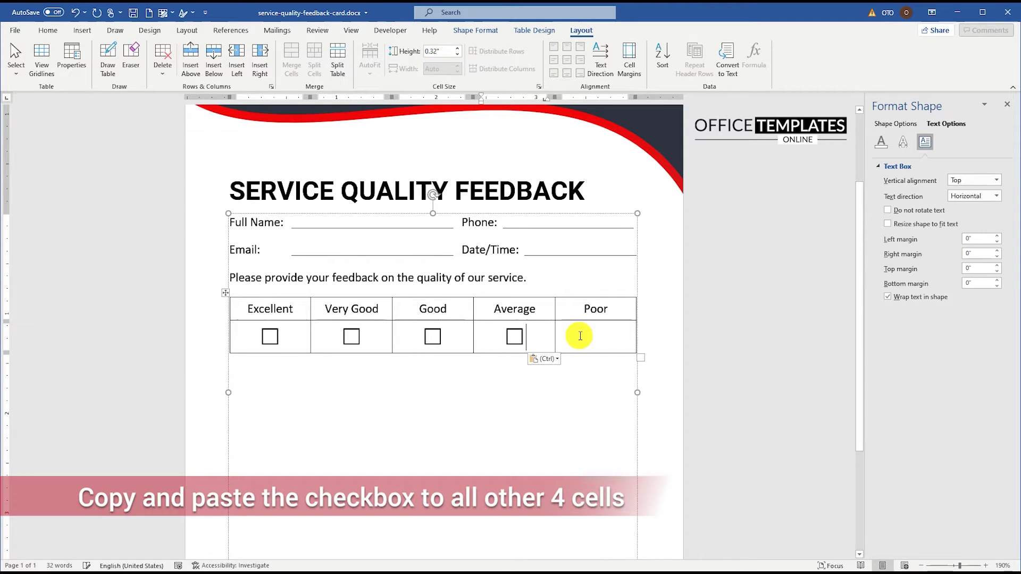
{"action": "left_click", "coordinate": [581, 343]}
{"action": "key", "text": "ctrl+v"}
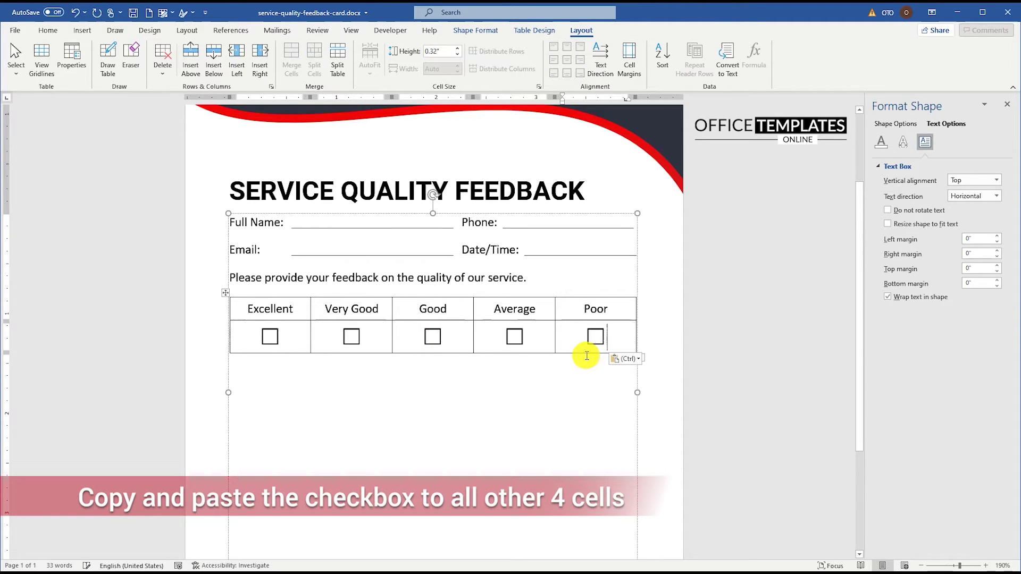
{"action": "left_click", "coordinate": [227, 294]}
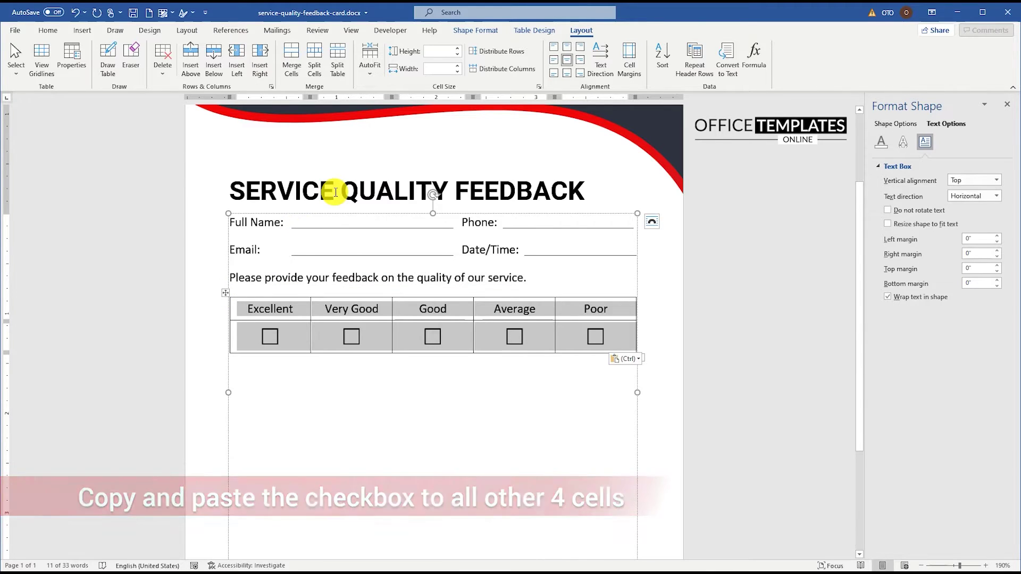
Step: Apply dark All borders via Borders and Shading, then select the header row for dark grey shading
{"action": "left_click", "coordinate": [48, 29]}
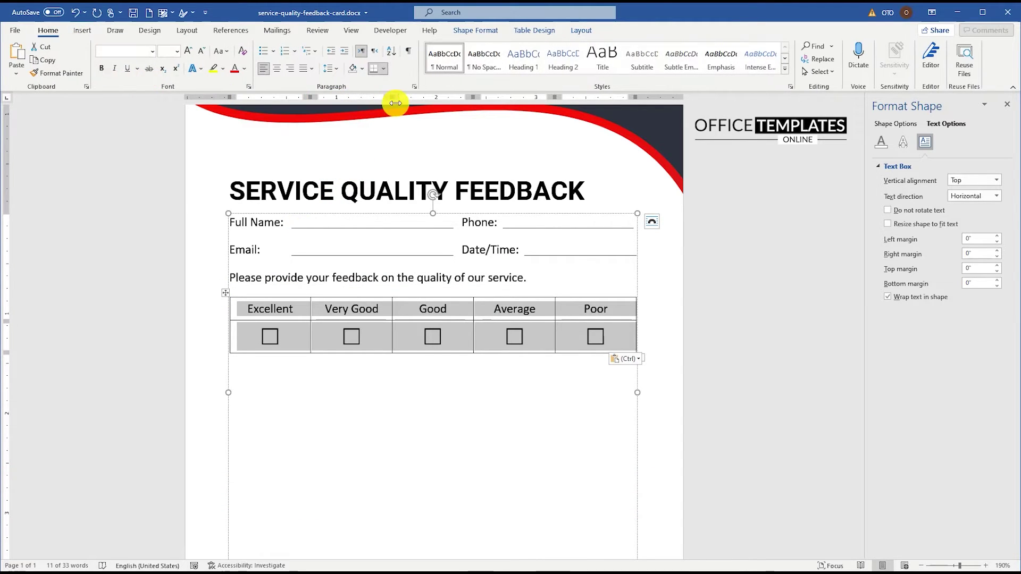
{"action": "left_click", "coordinate": [384, 69]}
{"action": "left_click", "coordinate": [414, 319]}
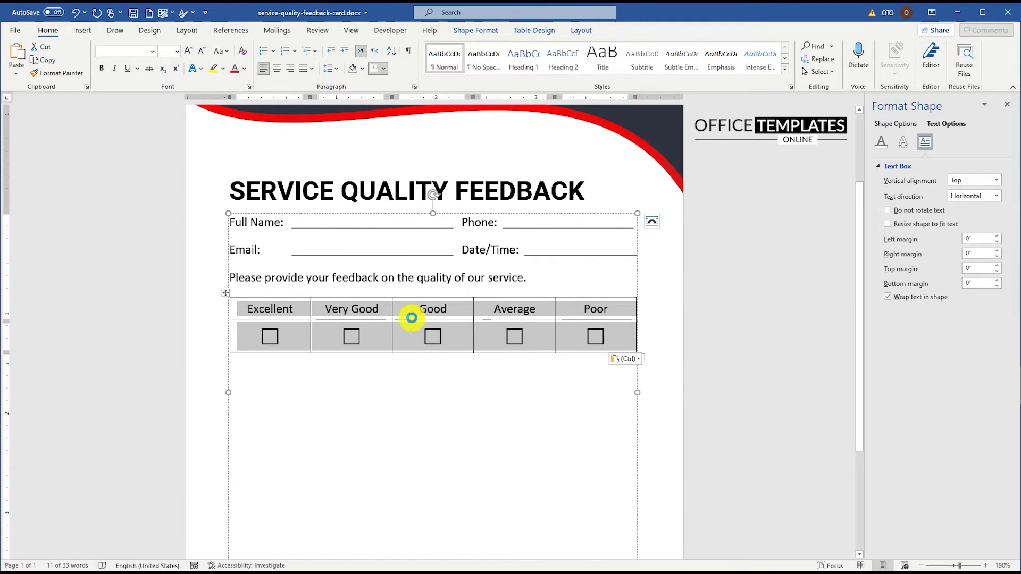
{"action": "left_click", "coordinate": [568, 313]}
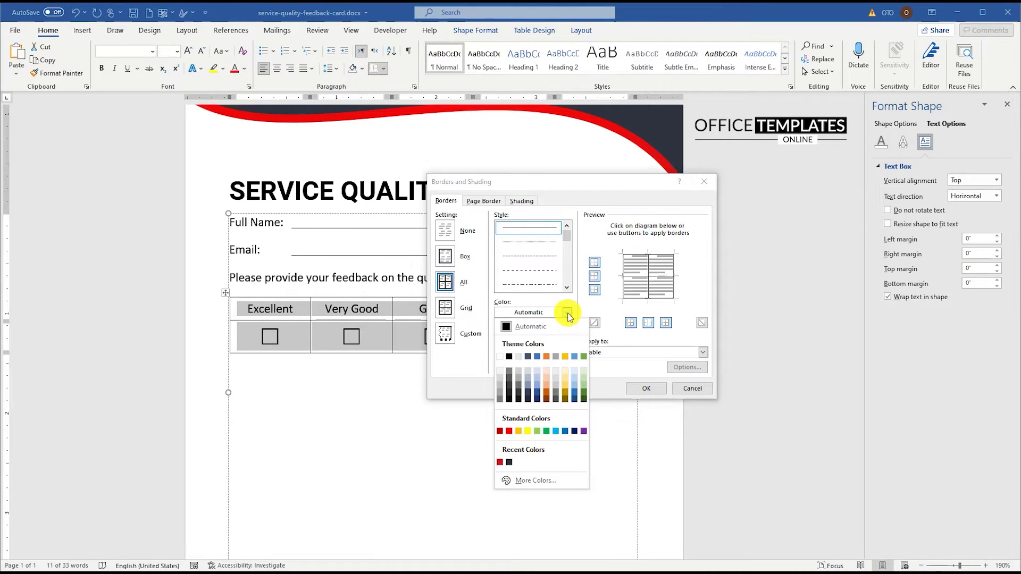
{"action": "left_click", "coordinate": [506, 462]}
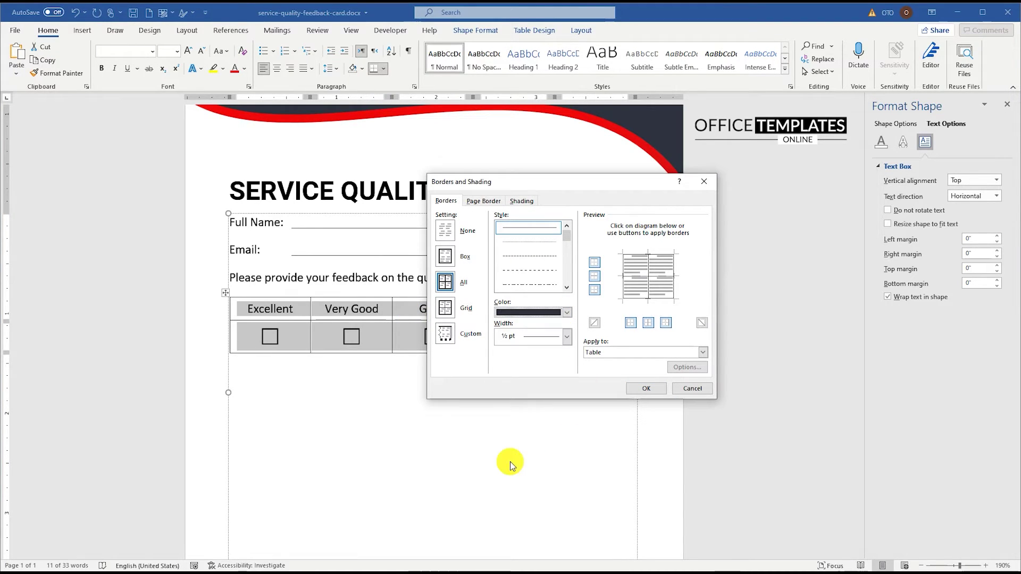
{"action": "left_click", "coordinate": [647, 389]}
{"action": "left_click_drag", "start_coordinate": [293, 305], "coordinate": [601, 309]}
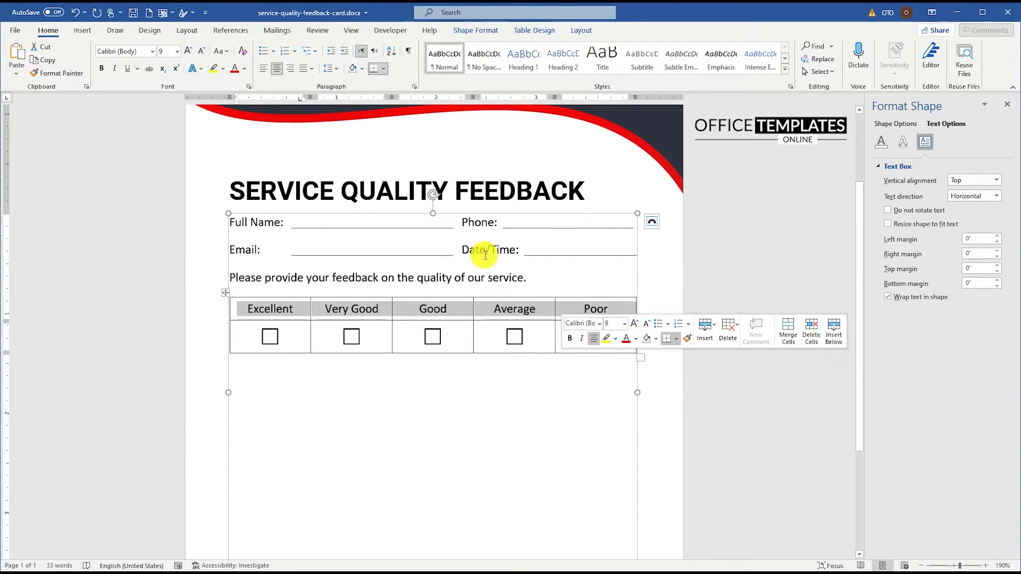
{"action": "left_click", "coordinate": [362, 68]}
Step: Shade the table's header row dark grey and give its inside vertical dividers a white border
{"action": "left_click", "coordinate": [352, 202]}
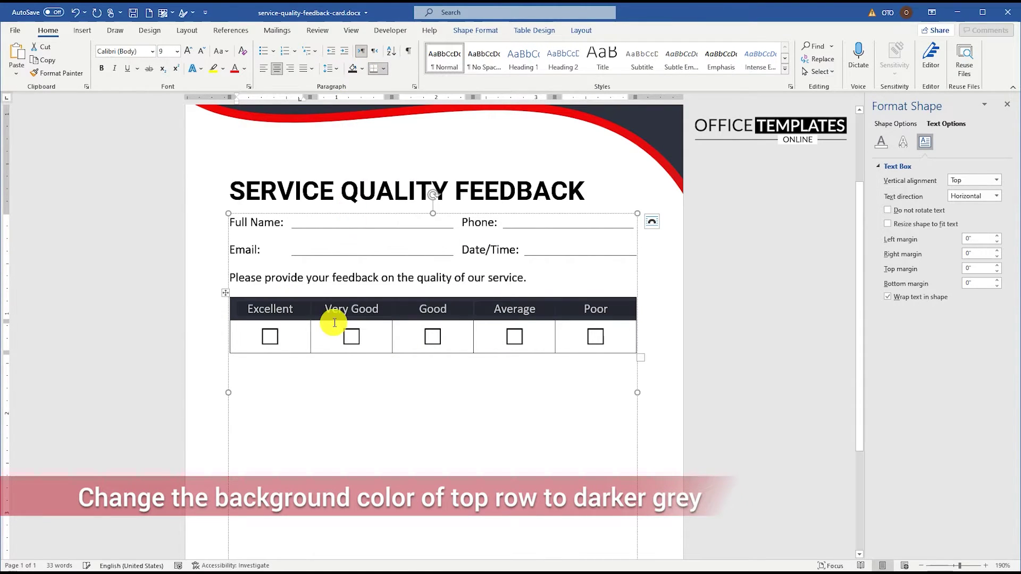
{"action": "left_click", "coordinate": [384, 69]}
{"action": "left_click", "coordinate": [403, 320]}
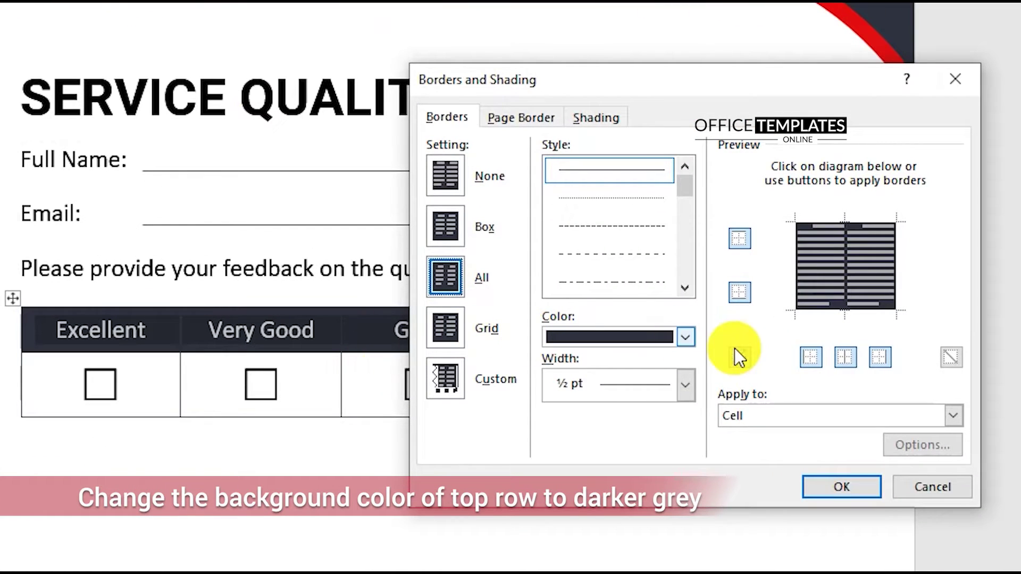
{"action": "left_click", "coordinate": [847, 356]}
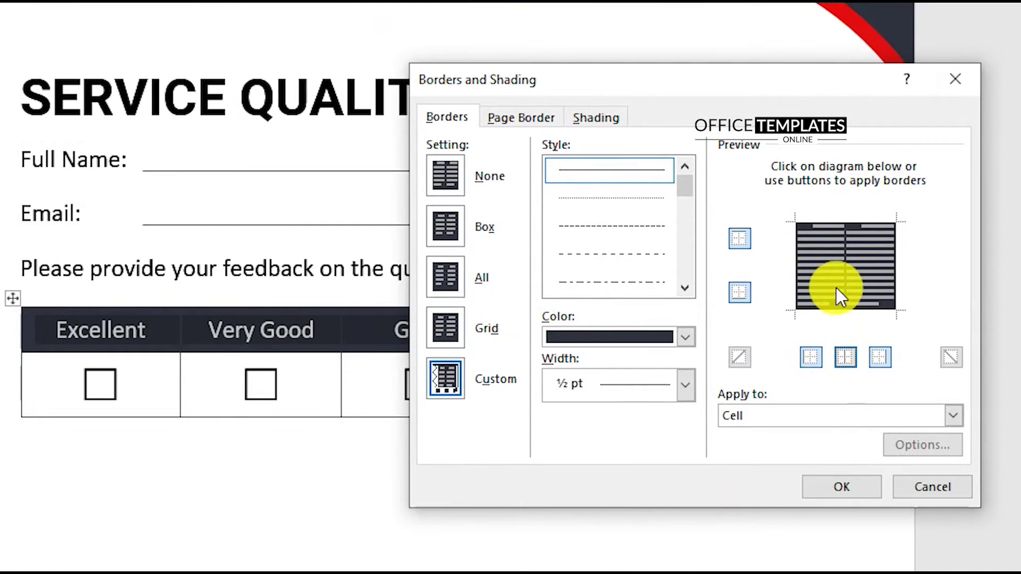
{"action": "left_click", "coordinate": [686, 337]}
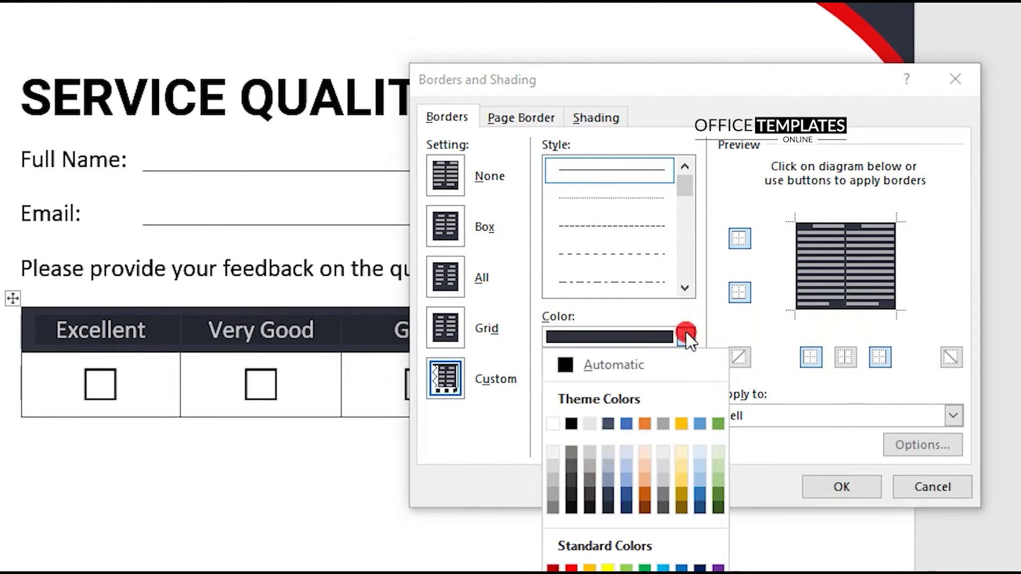
{"action": "left_click", "coordinate": [552, 512]}
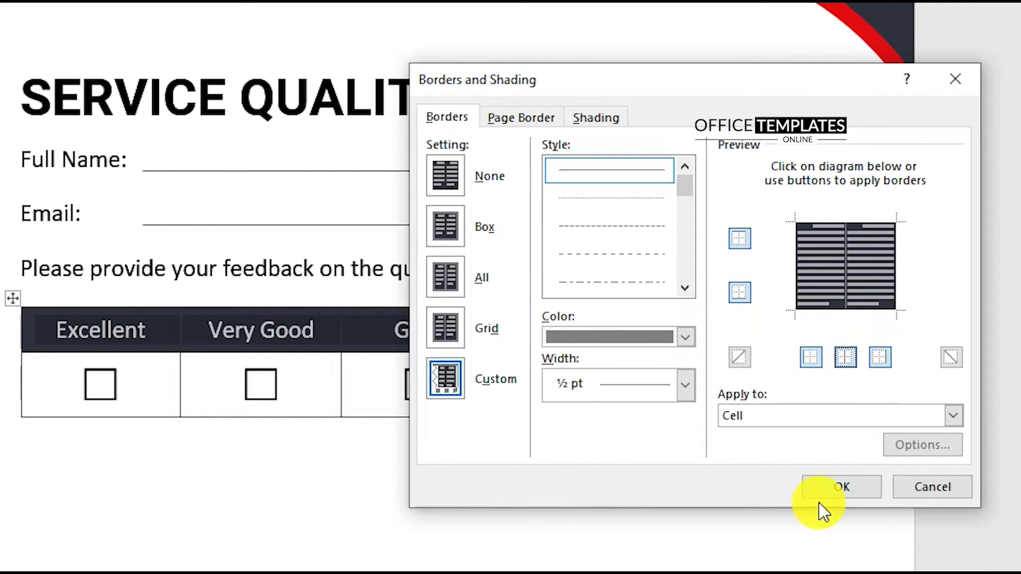
{"action": "left_click", "coordinate": [686, 336]}
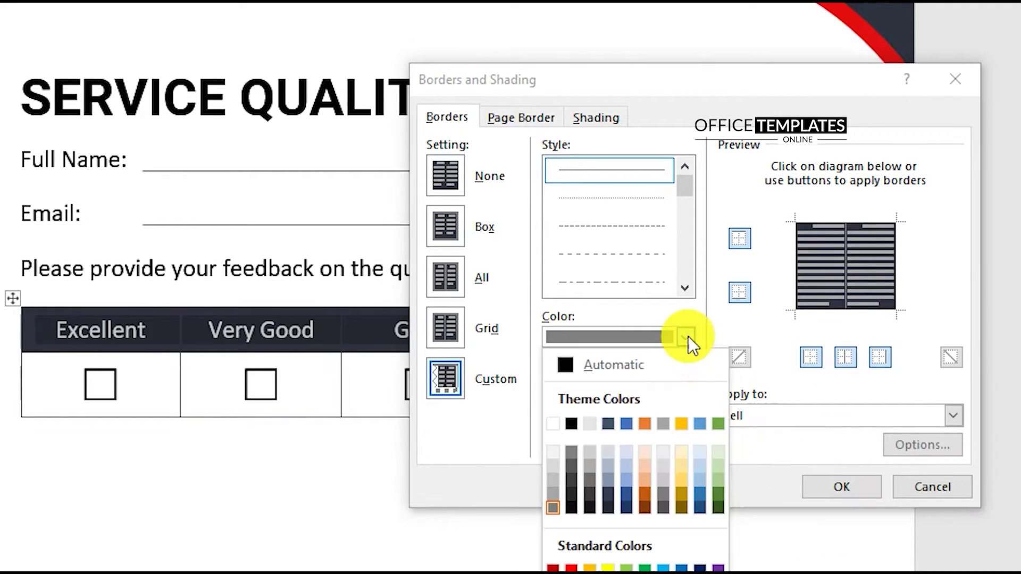
{"action": "left_click", "coordinate": [556, 423]}
{"action": "left_click", "coordinate": [847, 359]}
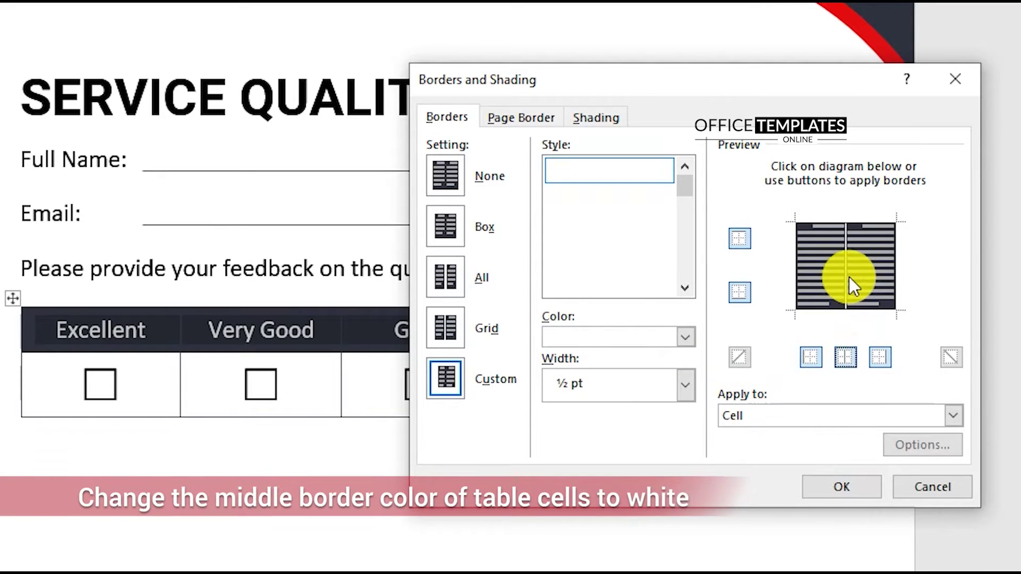
{"action": "left_click", "coordinate": [807, 488]}
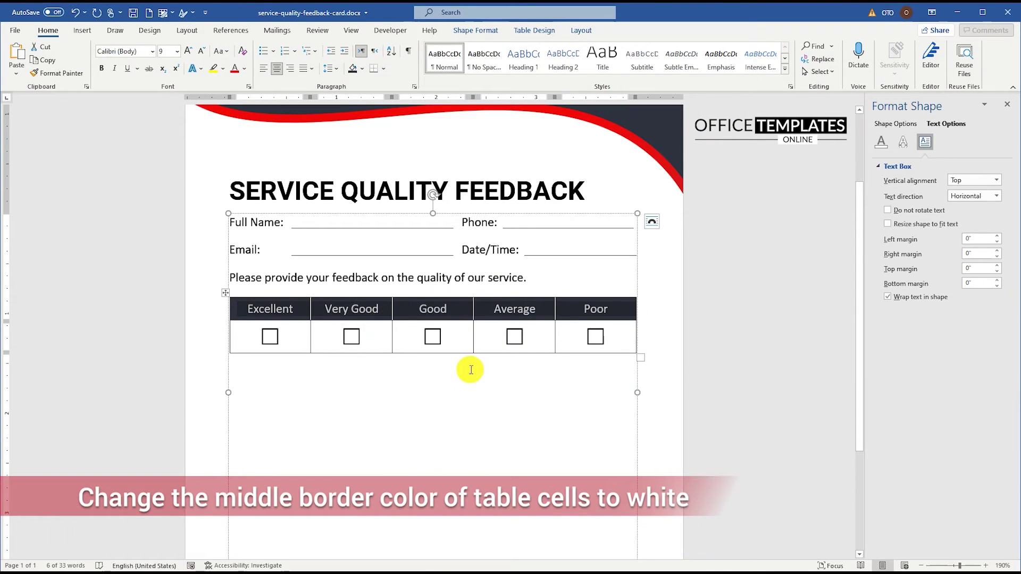
{"action": "left_click", "coordinate": [447, 390]}
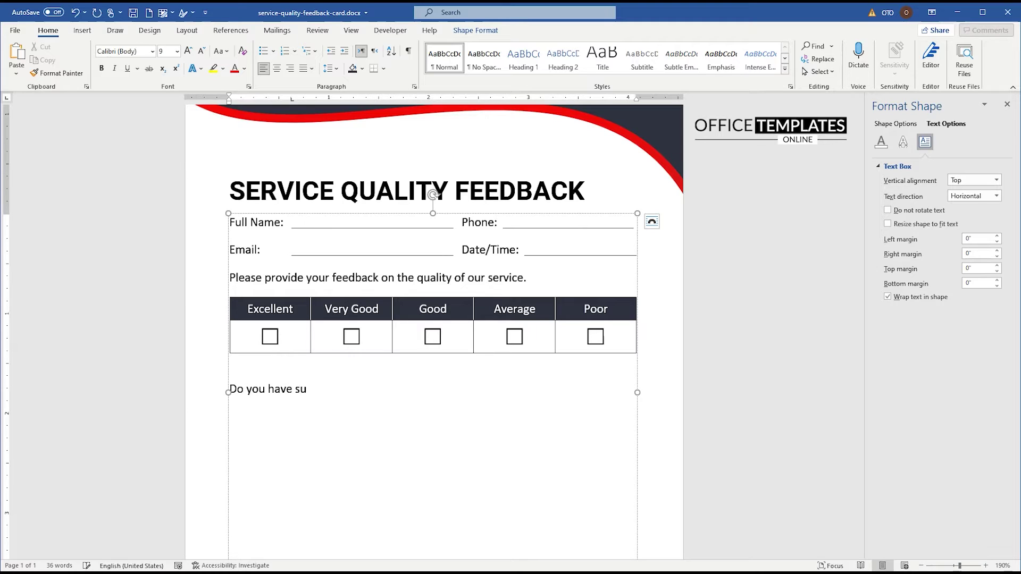
Step: Finish typing the question 'Do you have suggestions on what we can do to provide you with a better service?'
{"action": "type", "text": "on what we can do to provide you with a better service?"}
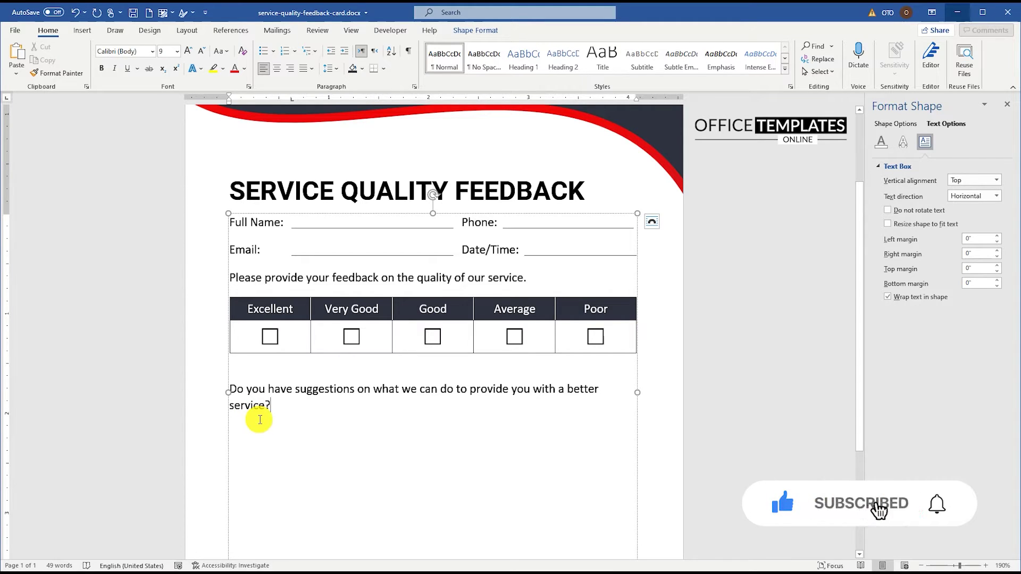
{"action": "scroll", "coordinate": [330, 388], "scroll_direction": "down", "scroll_amount": 2}
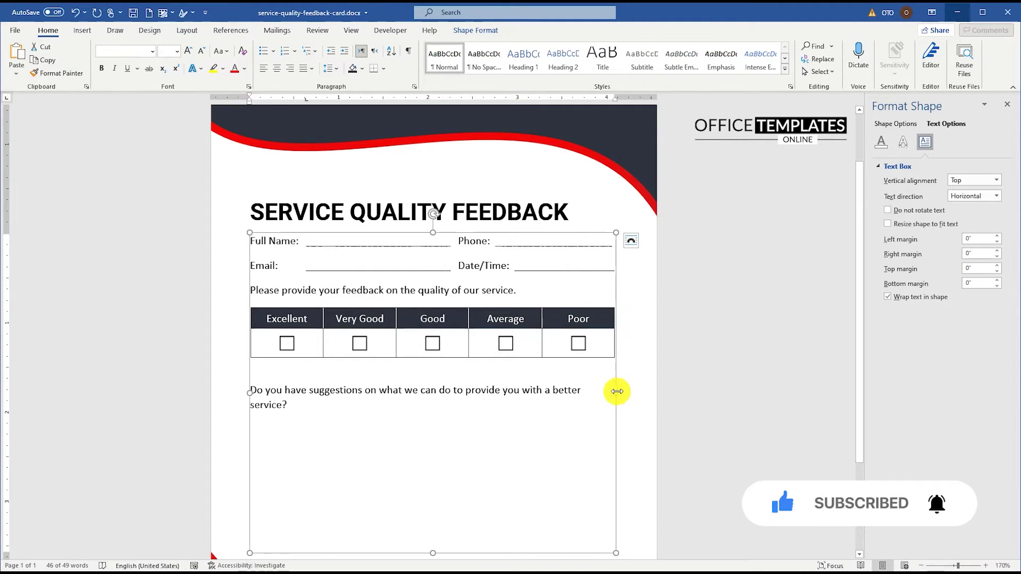
Step: Widen the form box so the question fits one line and AutoFit the rating table to the window
{"action": "left_click_drag", "start_coordinate": [615, 392], "coordinate": [627, 392]}
{"action": "left_click", "coordinate": [248, 305]}
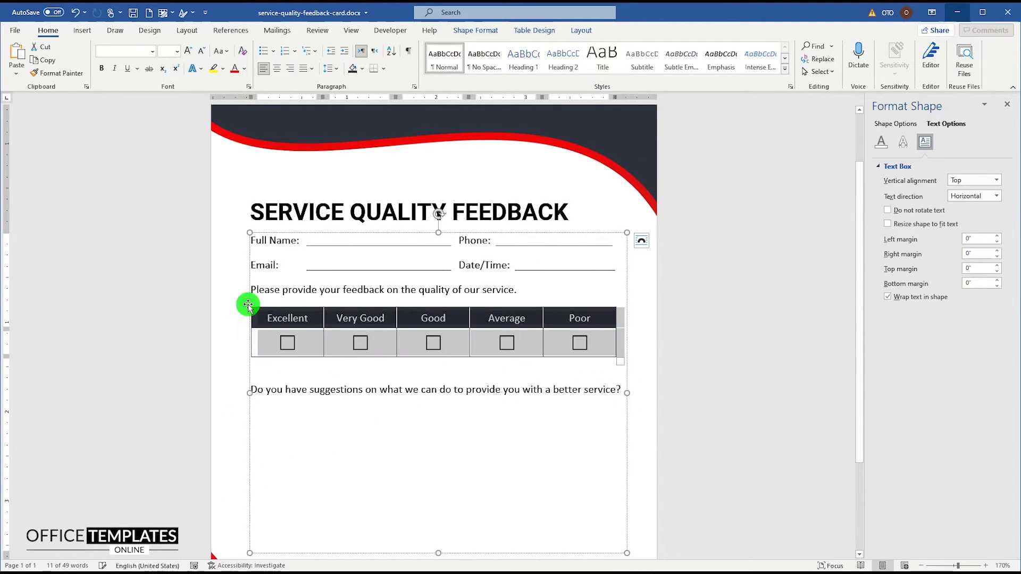
{"action": "right_click", "coordinate": [248, 305]}
{"action": "mouse_move", "coordinate": [319, 476]}
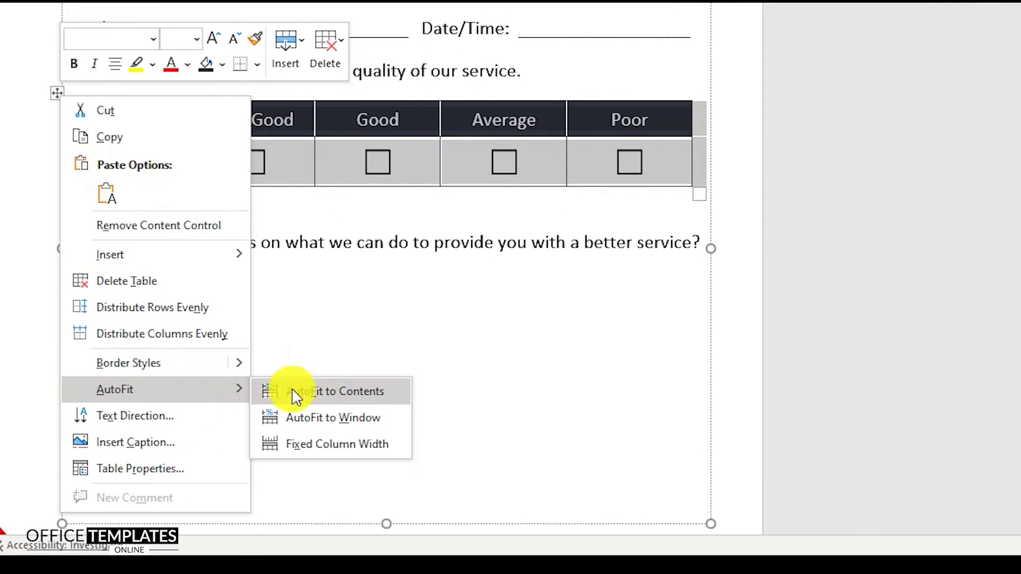
{"action": "left_click", "coordinate": [296, 396]}
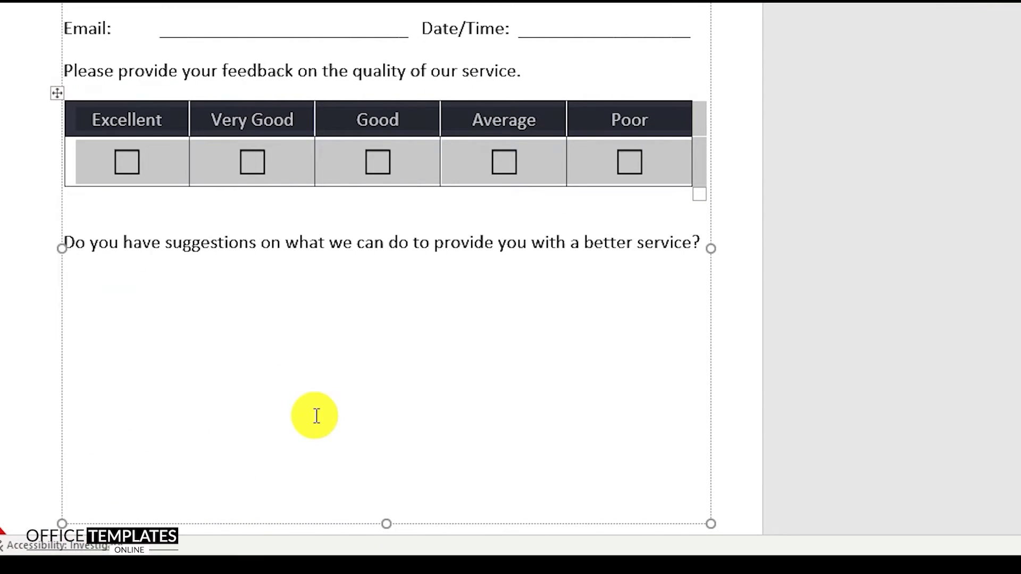
{"action": "left_click", "coordinate": [124, 277]}
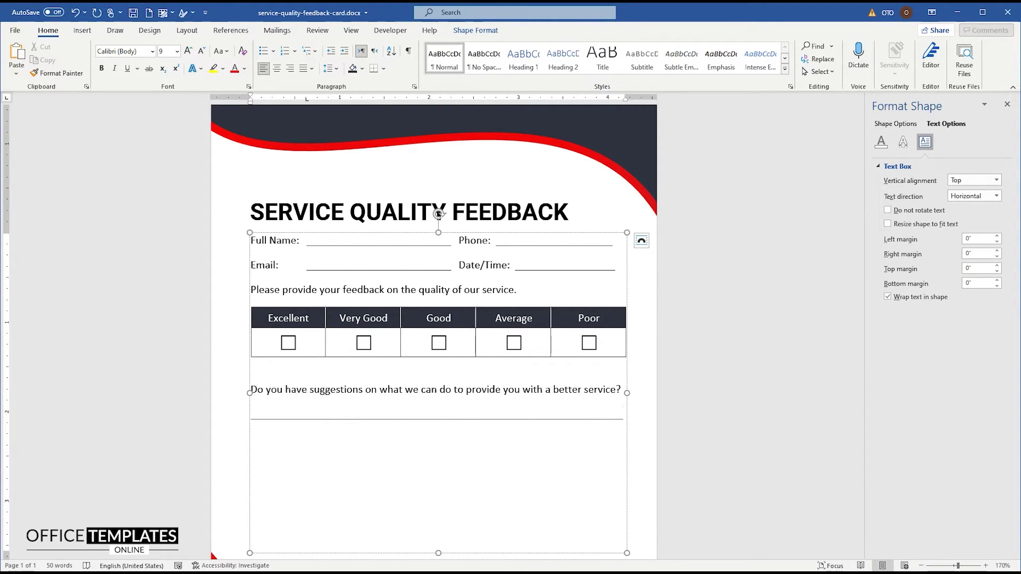
Step: Copy and paste the answer line to make five lines, then shorten the form box below them
{"action": "key", "text": "shift+Home"}
{"action": "key", "text": "ctrl+c"}
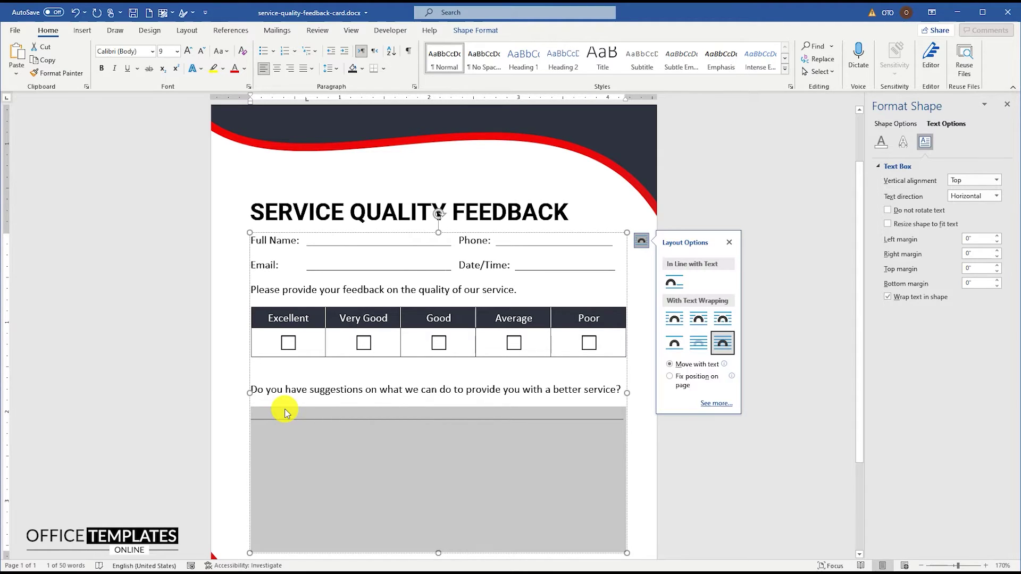
{"action": "right_click", "coordinate": [312, 424]}
{"action": "left_click", "coordinate": [337, 260]}
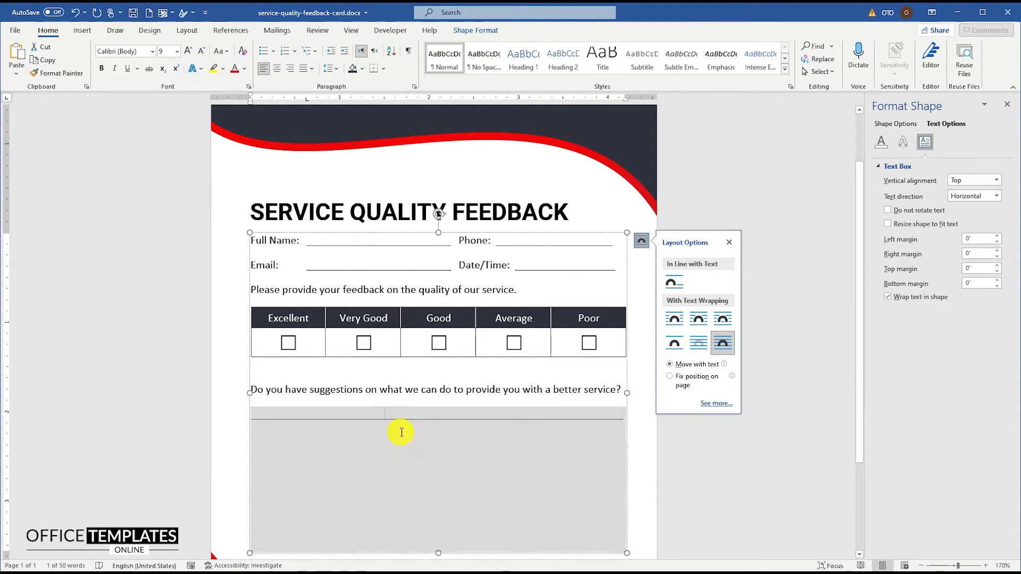
{"action": "left_click", "coordinate": [410, 440]}
{"action": "key", "text": "ctrl+v"}
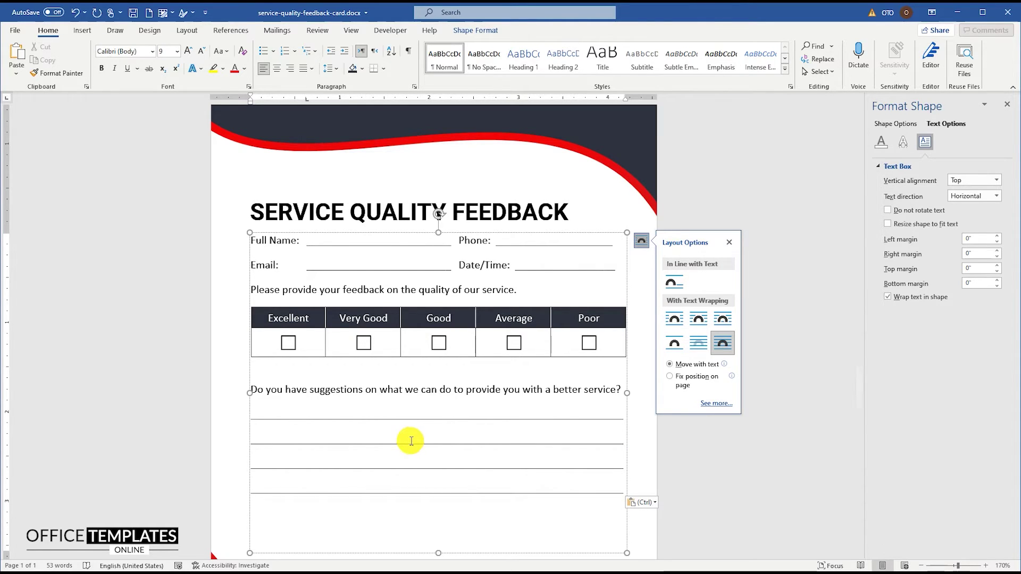
{"action": "scroll", "coordinate": [411, 441], "scroll_direction": "down", "scroll_amount": 3}
{"action": "key", "text": "ctrl+v"}
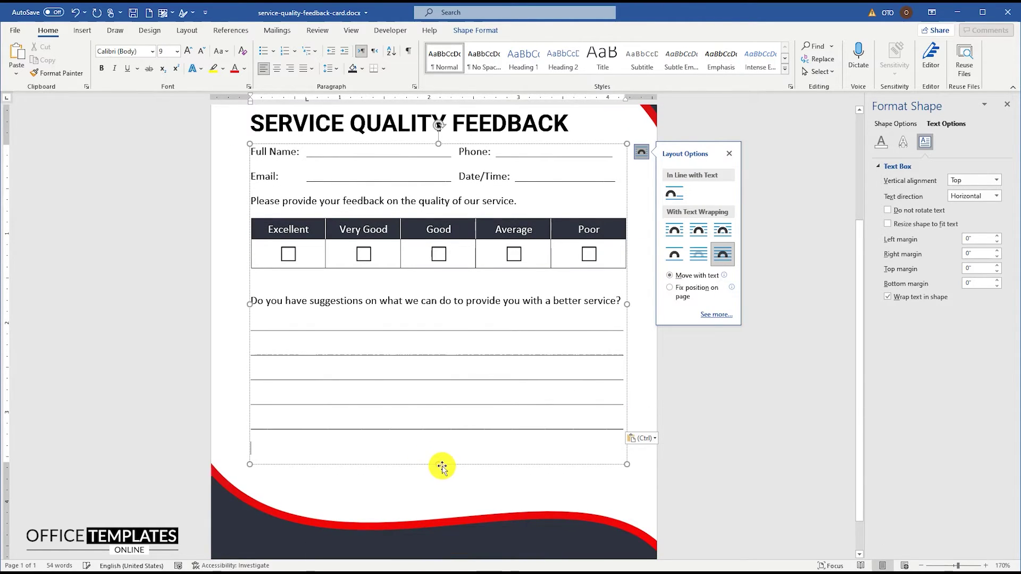
{"action": "left_click_drag", "start_coordinate": [439, 465], "coordinate": [438, 437]}
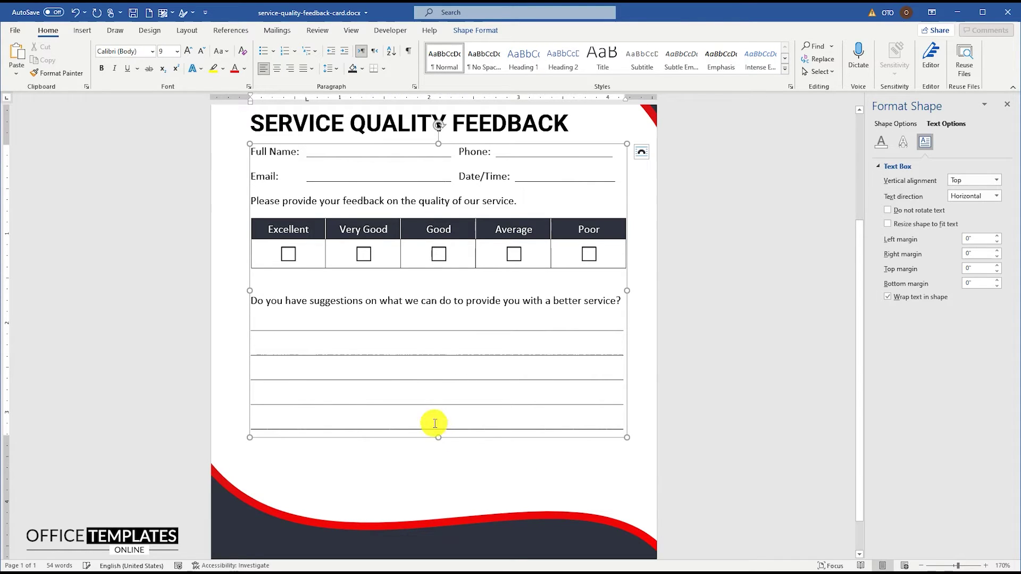
{"action": "scroll", "coordinate": [428, 409], "scroll_direction": "down", "scroll_amount": 4}
Step: Make the SERVICE QUALITY FEEDBACK title text dark
{"action": "double_click", "coordinate": [347, 242]}
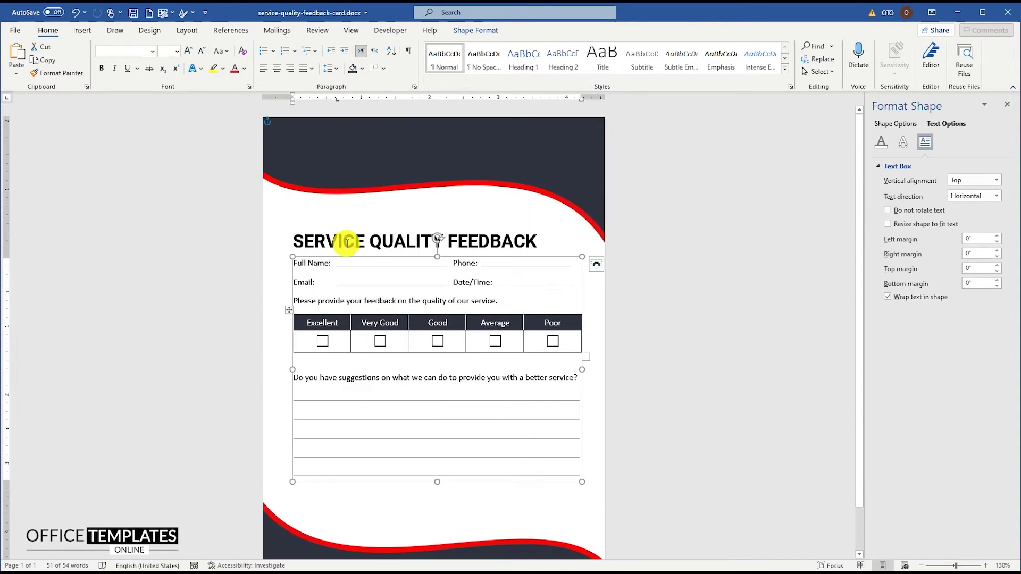
{"action": "triple_click", "coordinate": [347, 242]}
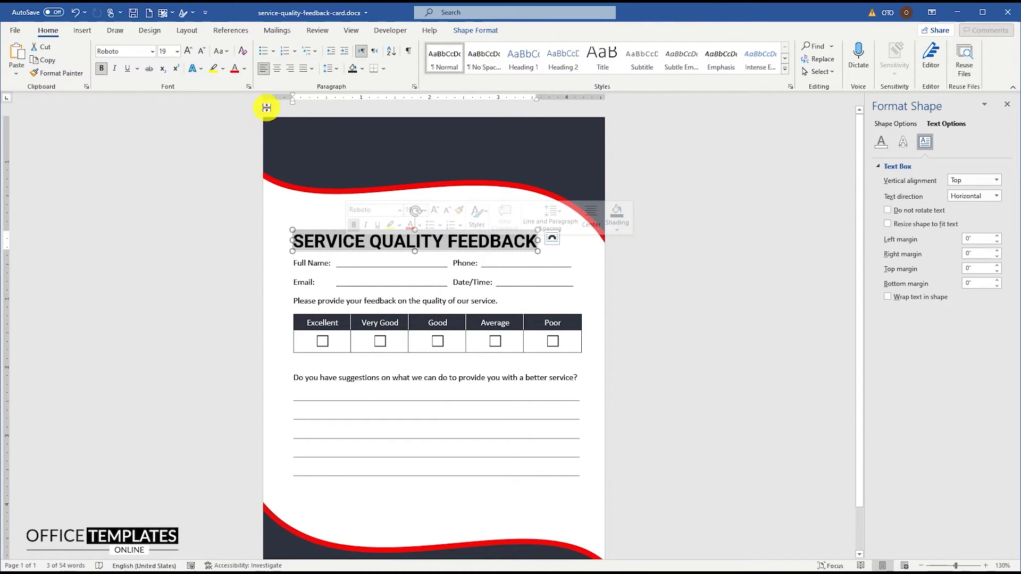
{"action": "left_click", "coordinate": [238, 72]}
{"action": "left_click", "coordinate": [233, 220]}
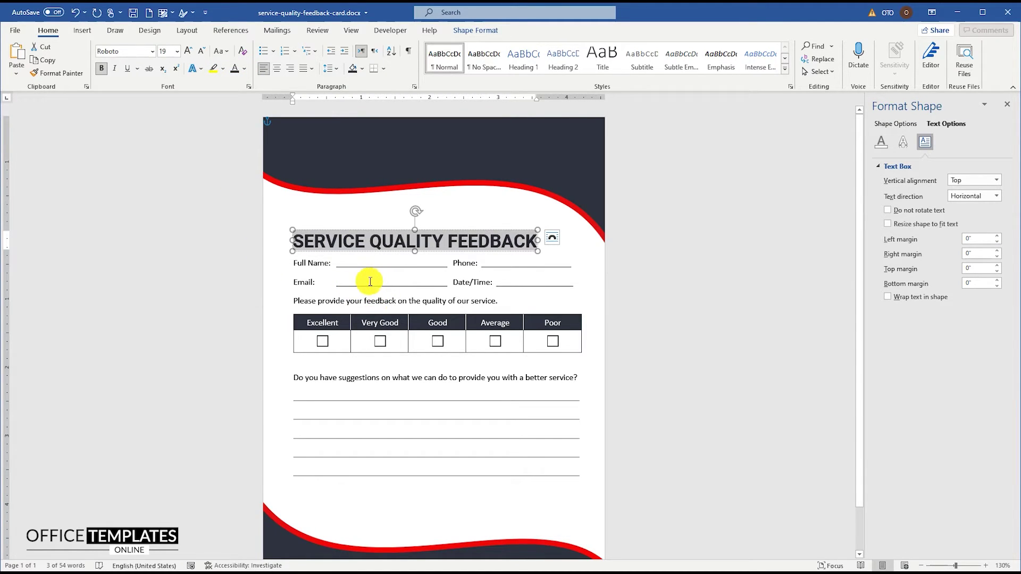
{"action": "left_click", "coordinate": [355, 283]}
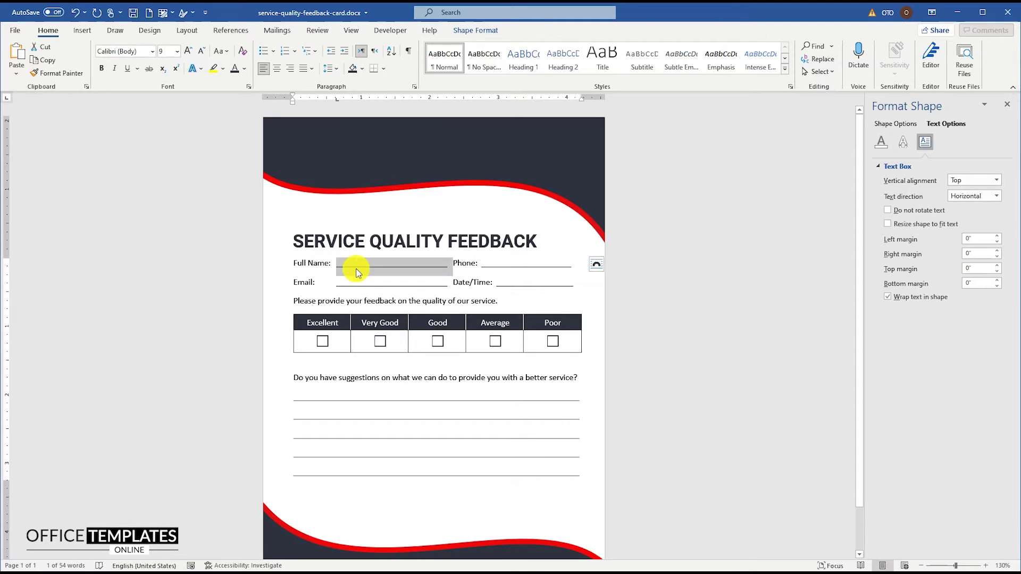
Step: Nudge the form and title text boxes slightly lower on the card
{"action": "scroll", "coordinate": [351, 266], "scroll_direction": "up", "scroll_amount": 1}
{"action": "left_click", "coordinate": [334, 259]}
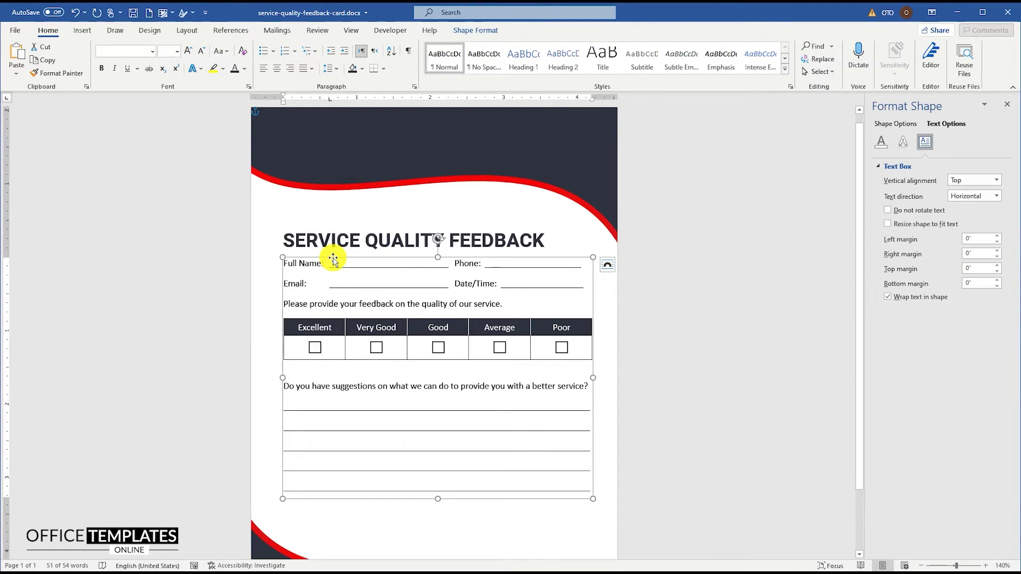
{"action": "key", "text": "Down"}
{"action": "key", "text": "Down"}
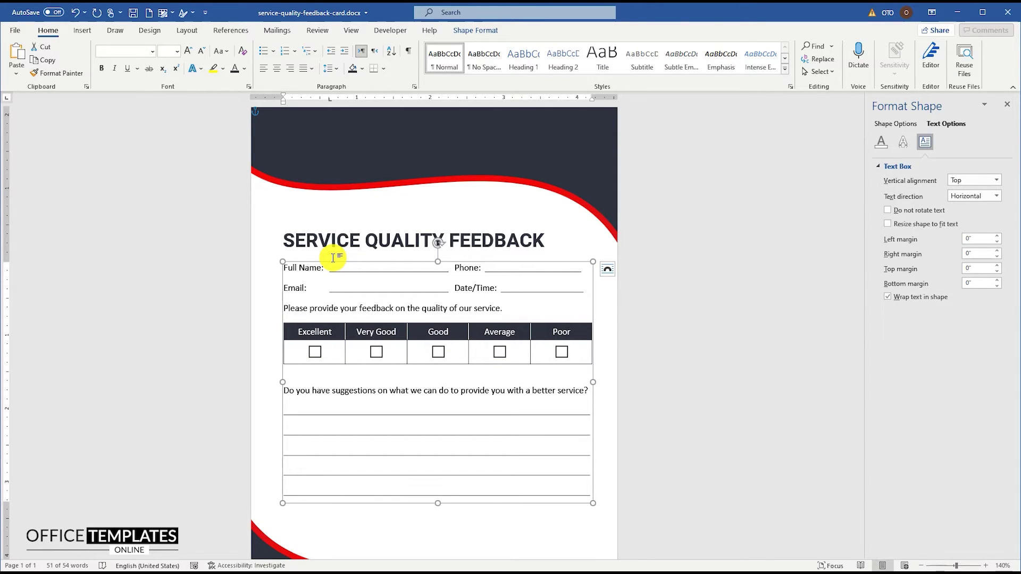
{"action": "left_click", "coordinate": [333, 255], "text": "shift"}
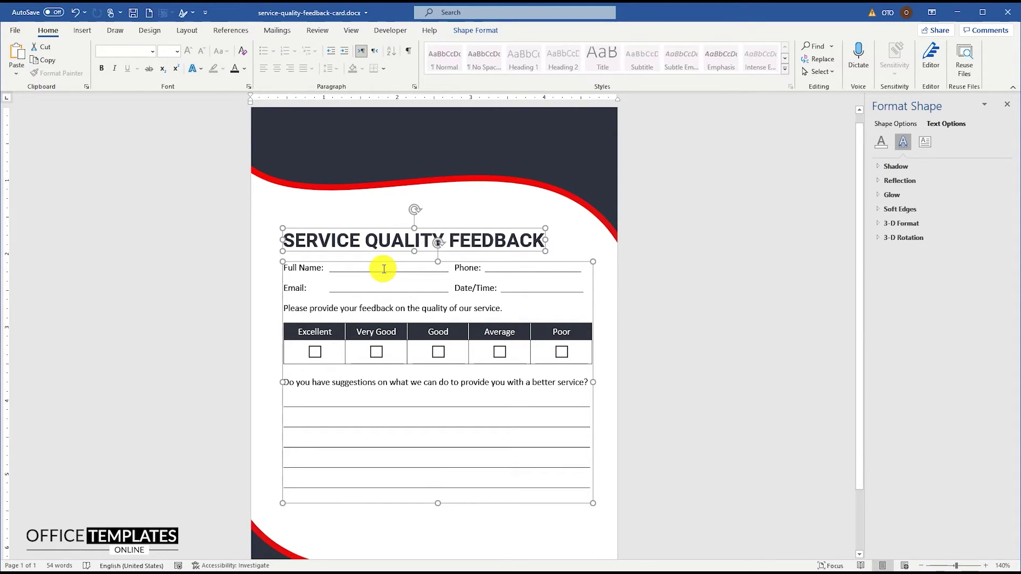
{"action": "key", "text": "ctrl+Down"}
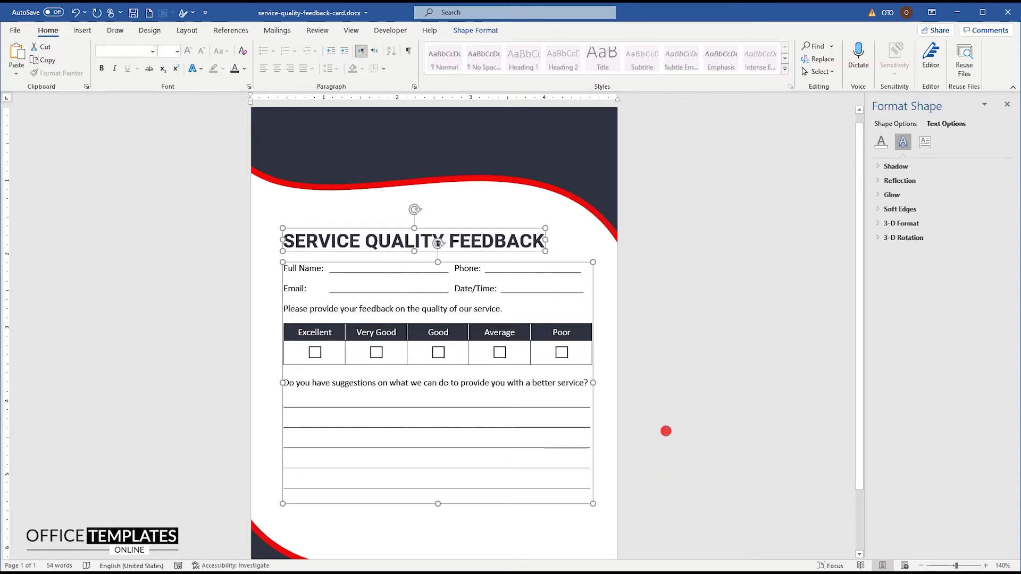
{"action": "left_click", "coordinate": [666, 430]}
{"action": "scroll", "coordinate": [494, 337], "scroll_direction": "down", "scroll_amount": 2}
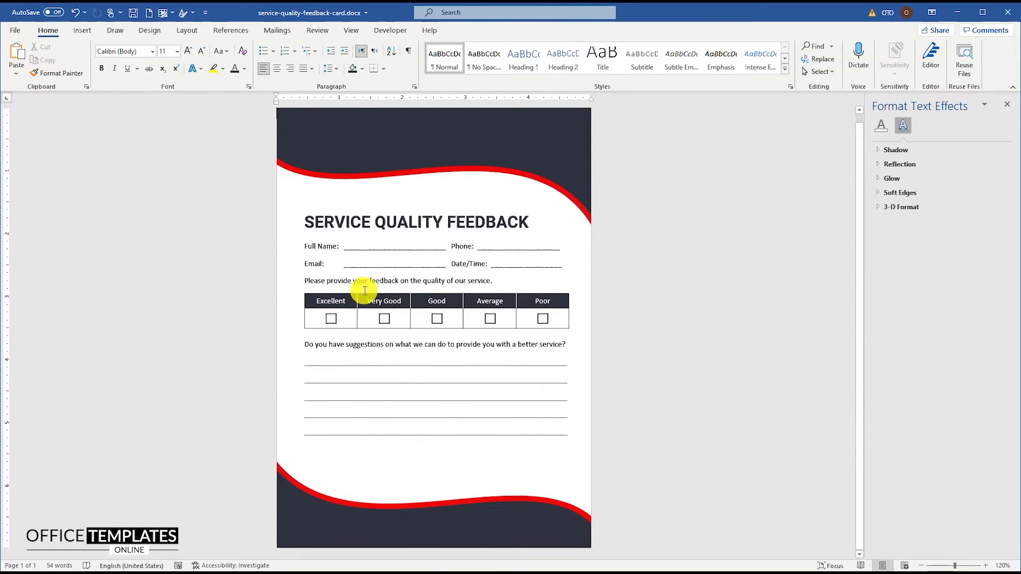
Step: Draw a text box near the bottom wave and type a placeholder phone number and e-mail address
{"action": "left_click", "coordinate": [83, 32]}
{"action": "left_click", "coordinate": [151, 56]}
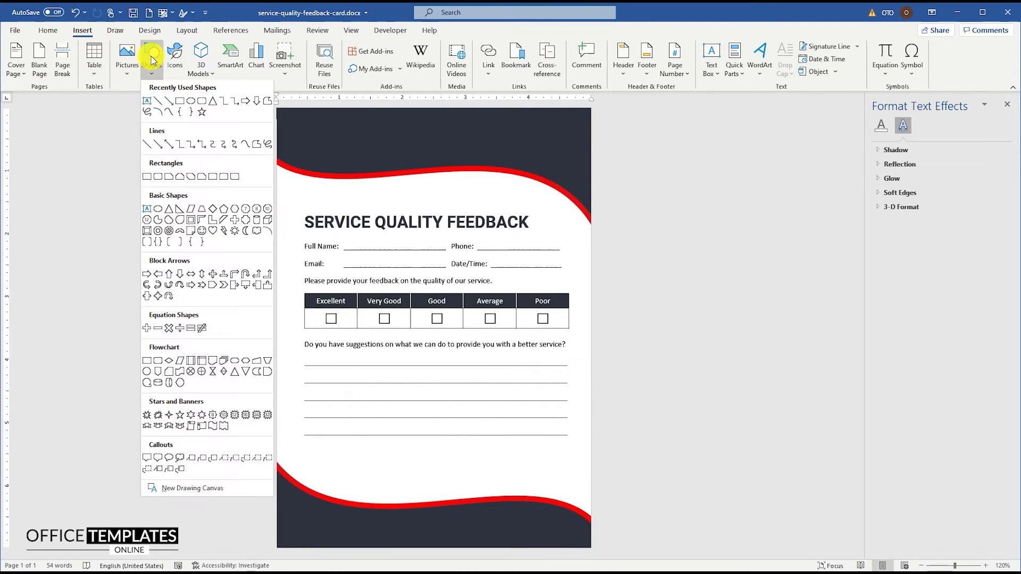
{"action": "left_click", "coordinate": [146, 103]}
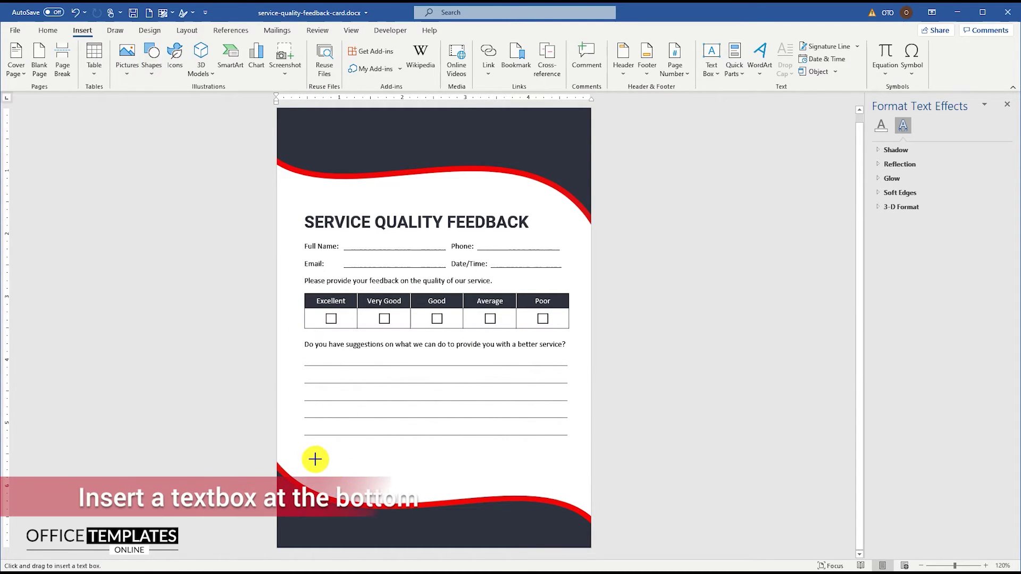
{"action": "left_click_drag", "start_coordinate": [314, 458], "coordinate": [335, 523]}
{"action": "scroll", "coordinate": [399, 465], "scroll_direction": "up", "scroll_amount": 6, "text": "ctrl"}
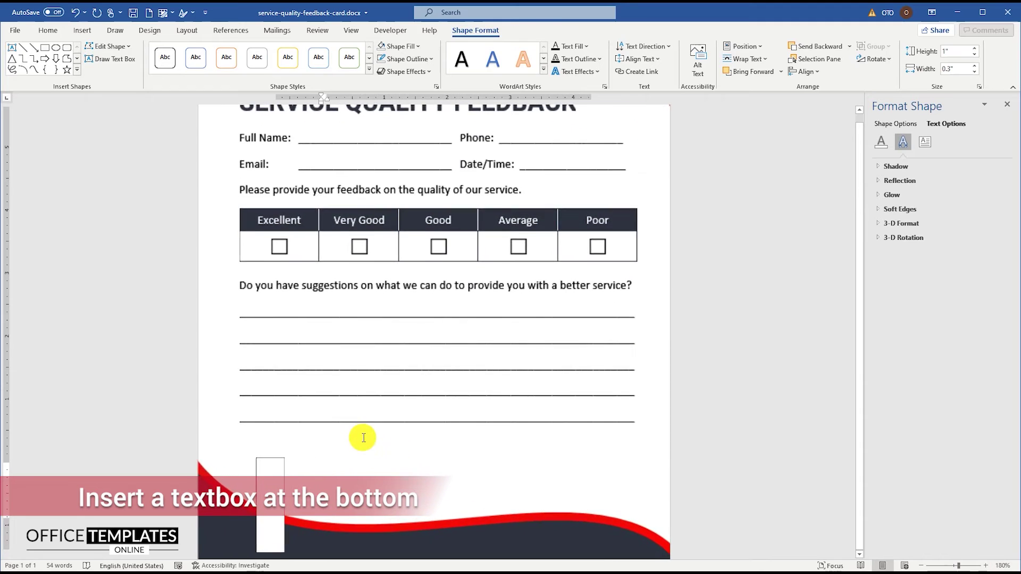
{"action": "type", "text": "123-4"}
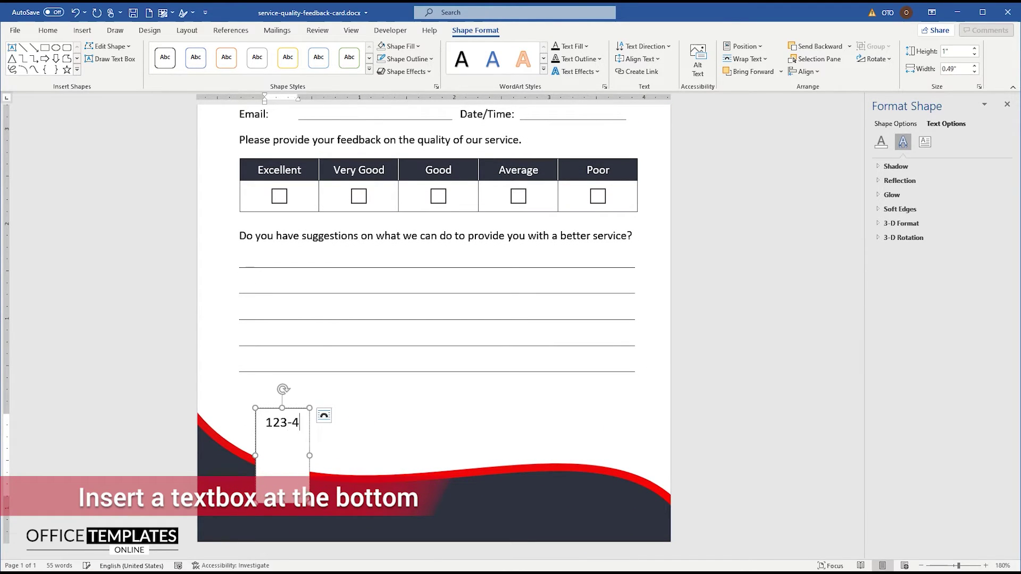
{"action": "type", "text": "56-7890      email"}
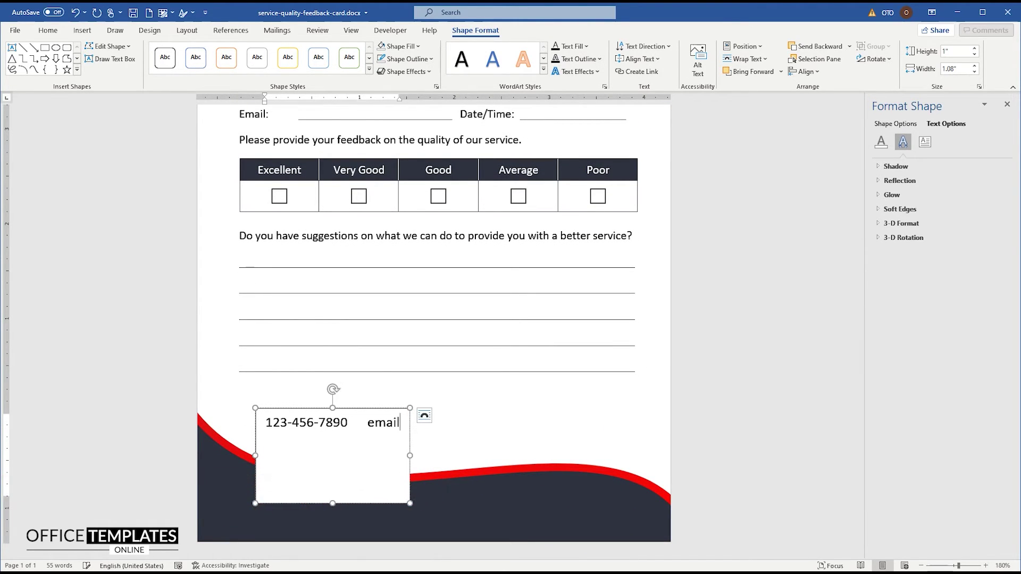
{"action": "type", "text": "@OfficeTemplatesOnline.com"}
Step: Set all the contact text in the new box to 9 pt
{"action": "key", "text": "ctrl+a"}
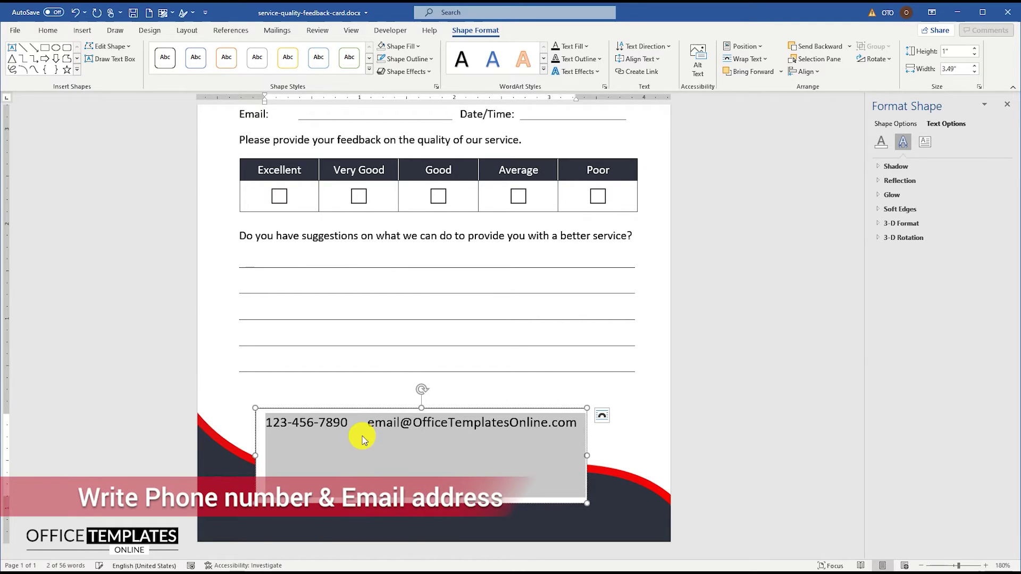
{"action": "left_click", "coordinate": [48, 31]}
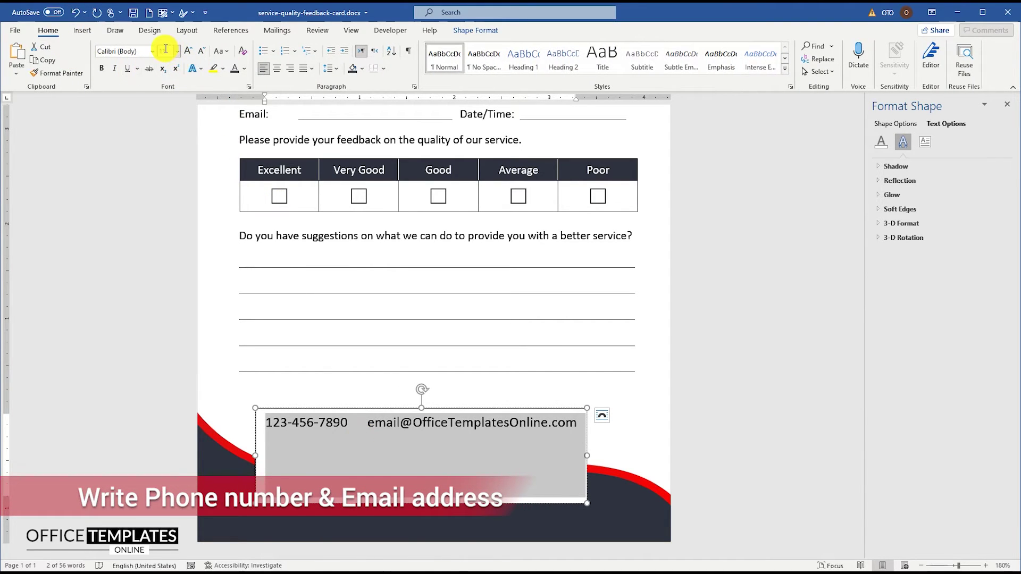
{"action": "type", "text": "9"}
{"action": "key", "text": "Return"}
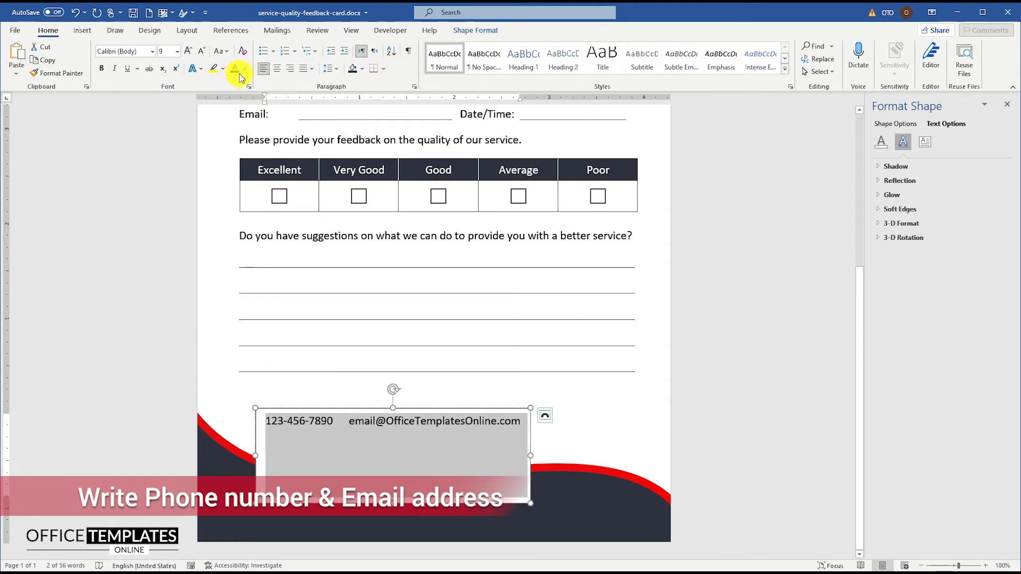
Step: Make the contact text white, remove the box's fill and outline, and move it into the footer wave
{"action": "left_click", "coordinate": [245, 69]}
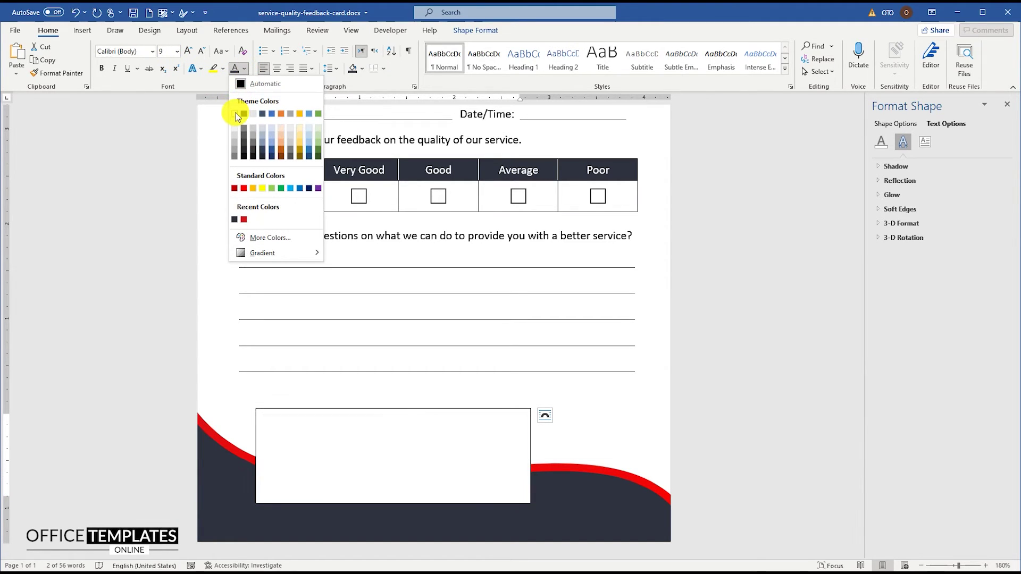
{"action": "left_click", "coordinate": [239, 116]}
{"action": "scroll", "coordinate": [321, 382], "scroll_direction": "down", "scroll_amount": 2}
{"action": "scroll", "coordinate": [347, 392], "scroll_direction": "up", "scroll_amount": 1}
{"action": "right_click", "coordinate": [342, 425]}
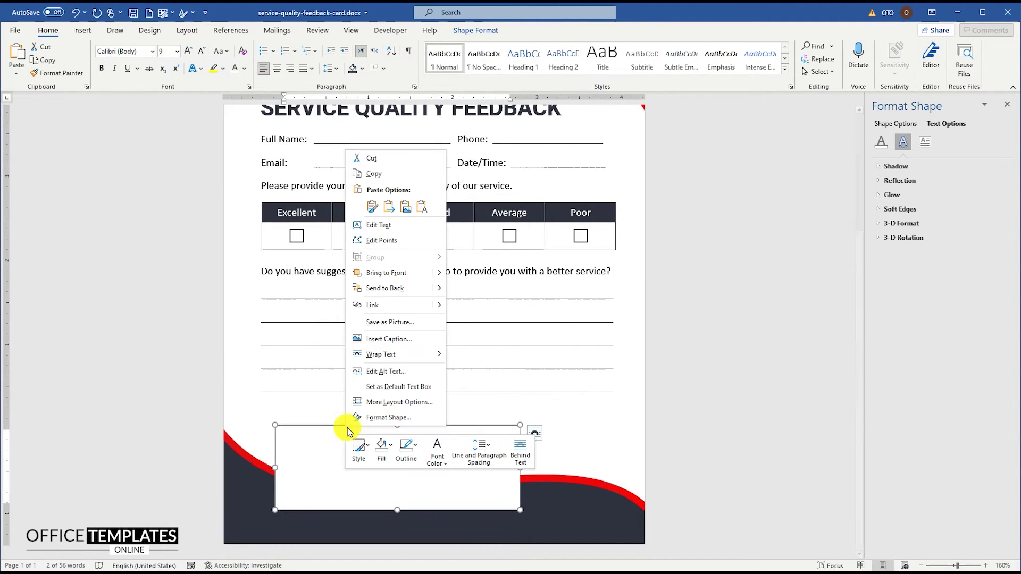
{"action": "left_click", "coordinate": [383, 449]}
{"action": "left_click", "coordinate": [403, 365]}
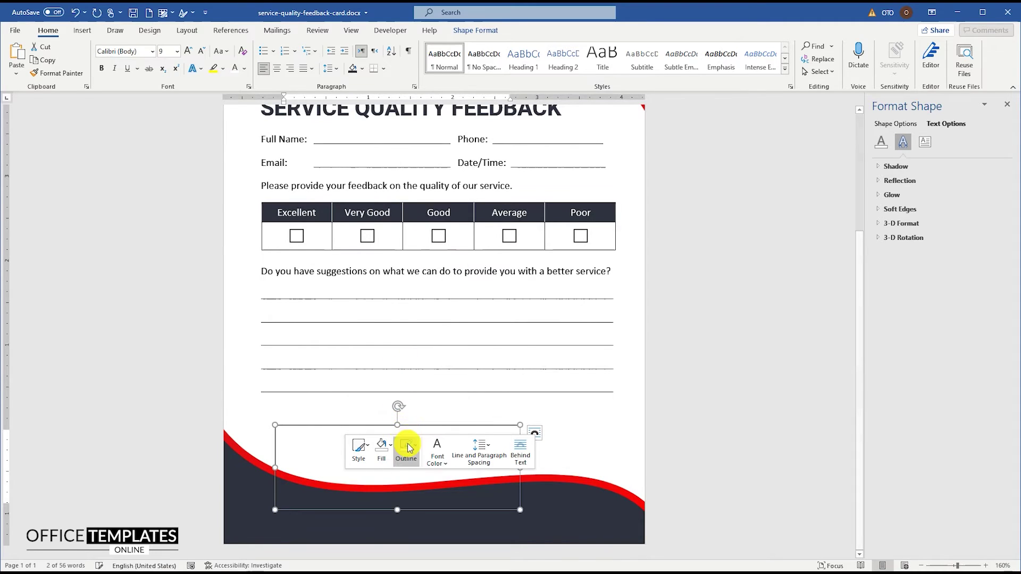
{"action": "left_click", "coordinate": [405, 449]}
{"action": "left_click", "coordinate": [429, 364]}
{"action": "left_click_drag", "start_coordinate": [397, 510], "coordinate": [449, 521]}
Step: Set the contact text to 8 pt, shorten the box, and widen the gap before the e-mail address
{"action": "scroll", "coordinate": [457, 508], "scroll_direction": "down", "scroll_amount": 1, "text": "ctrl"}
{"action": "scroll", "coordinate": [456, 508], "scroll_direction": "up", "scroll_amount": 7, "text": "ctrl"}
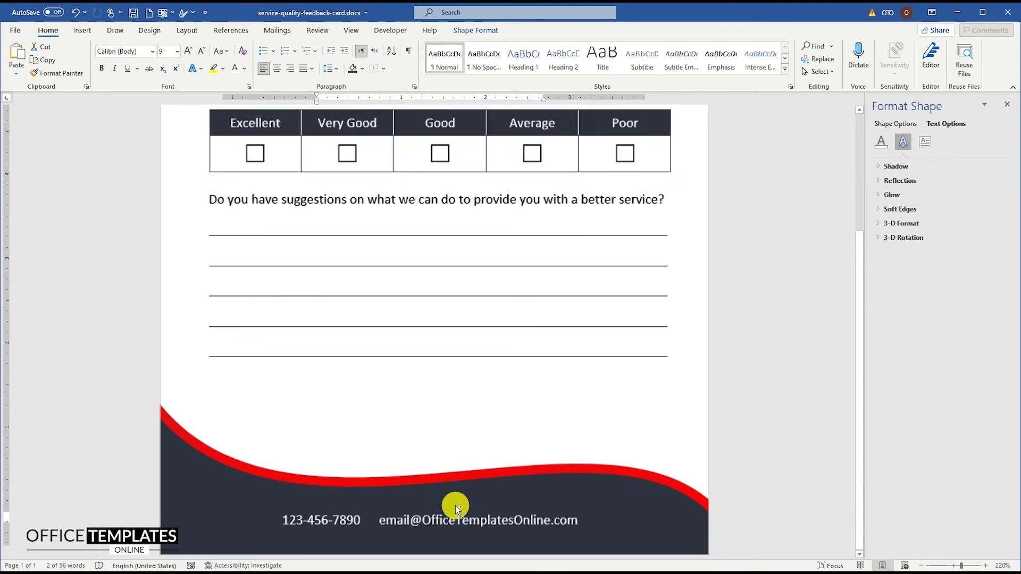
{"action": "scroll", "coordinate": [431, 470], "scroll_direction": "down", "scroll_amount": 1}
{"action": "triple_click", "coordinate": [404, 502]}
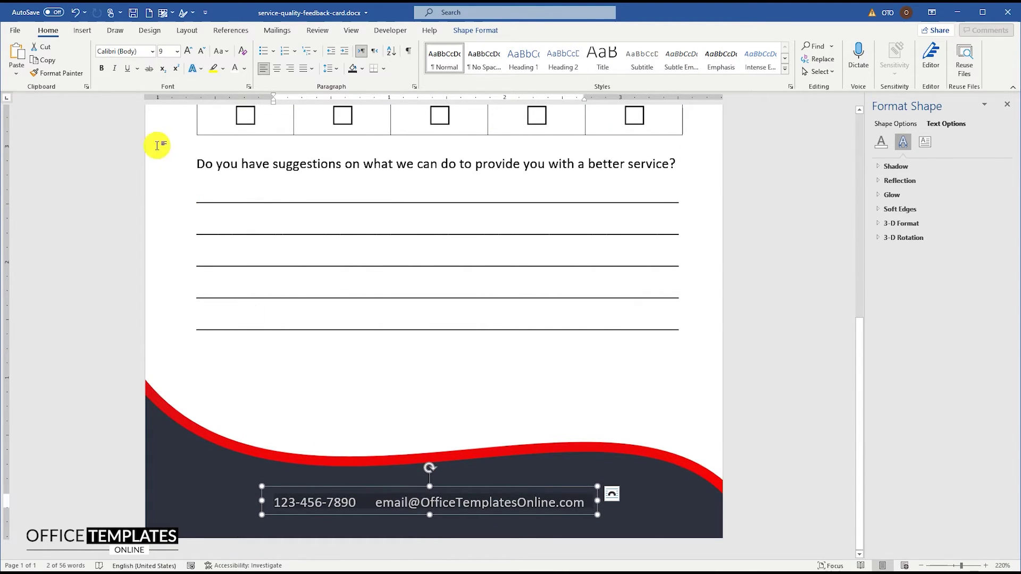
{"action": "type", "text": "8"}
{"action": "key", "text": "Return"}
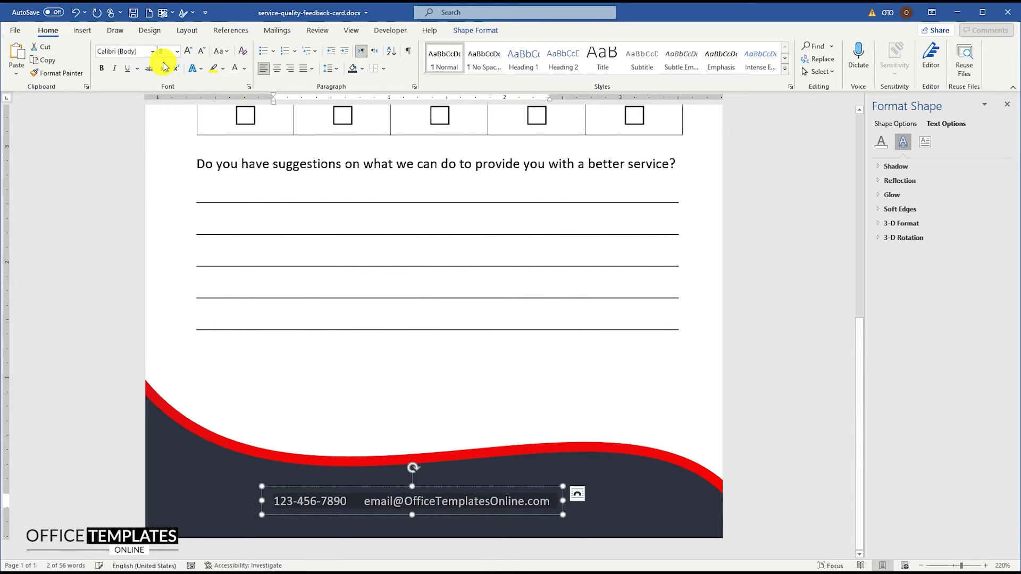
{"action": "left_click_drag", "start_coordinate": [413, 515], "coordinate": [412, 511]}
{"action": "left_click", "coordinate": [365, 501]}
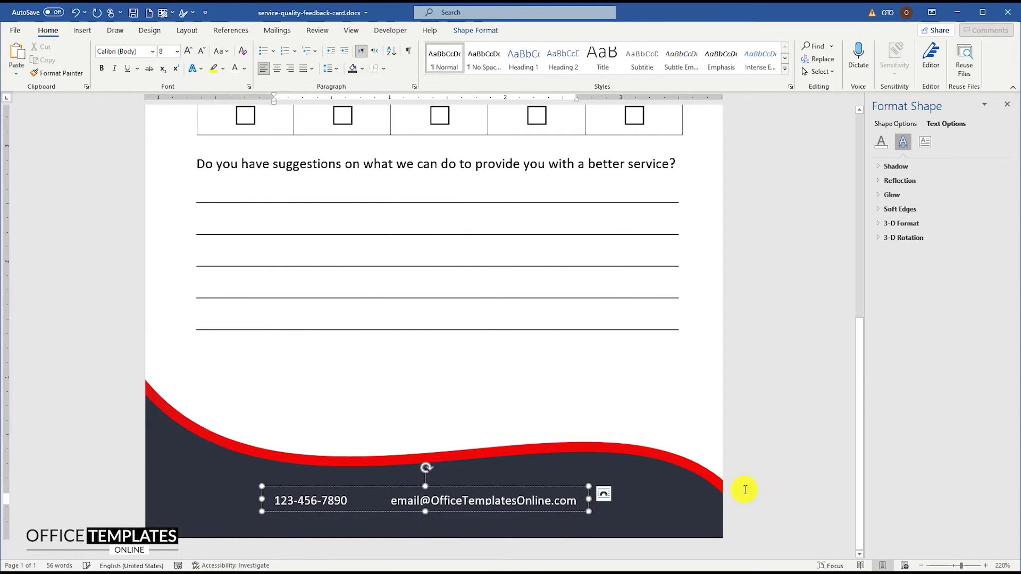
{"action": "scroll", "coordinate": [600, 434], "scroll_direction": "down", "scroll_amount": 5, "text": "ctrl"}
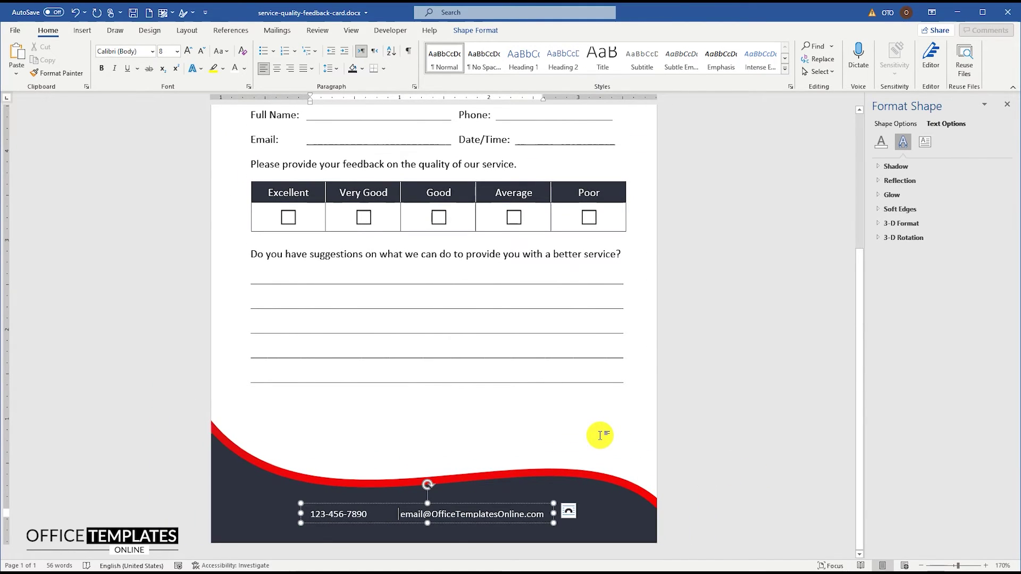
{"action": "left_click", "coordinate": [698, 451]}
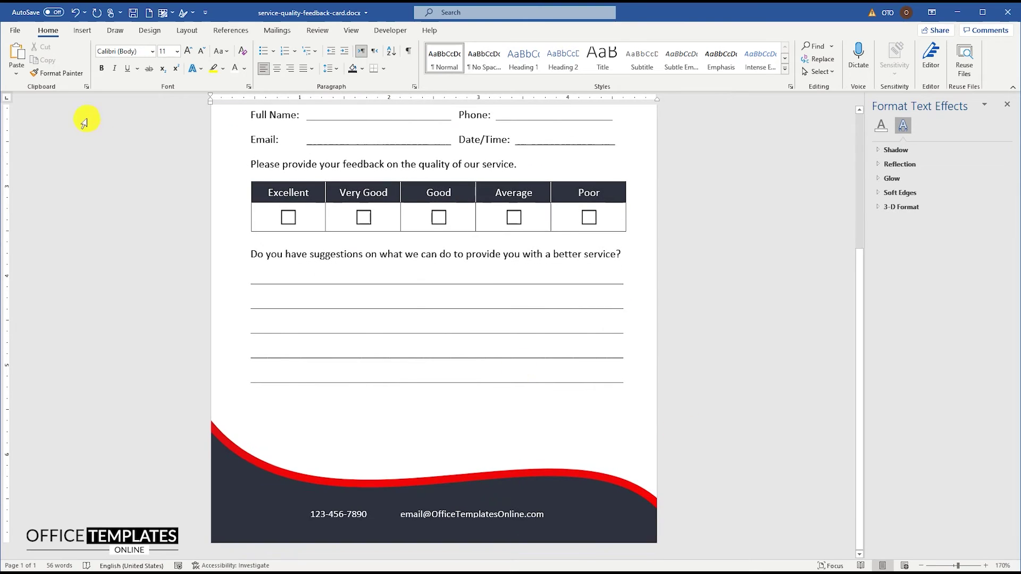
Step: Insert the envelope image, float it in front of text, and shrink it down into the footer
{"action": "left_click", "coordinate": [83, 31]}
{"action": "left_click", "coordinate": [126, 56]}
{"action": "left_click", "coordinate": [149, 105]}
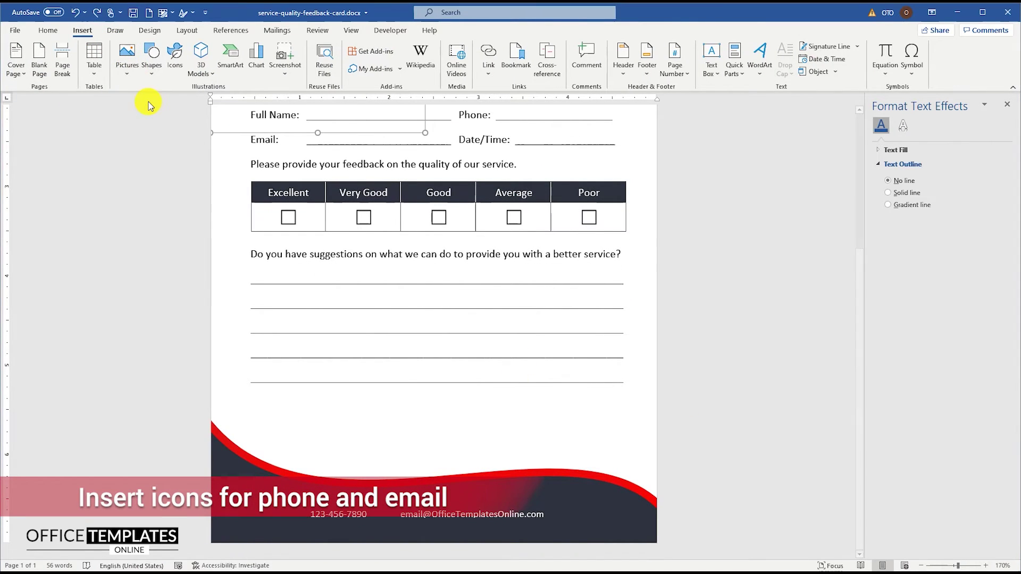
{"action": "double_click", "coordinate": [139, 85]}
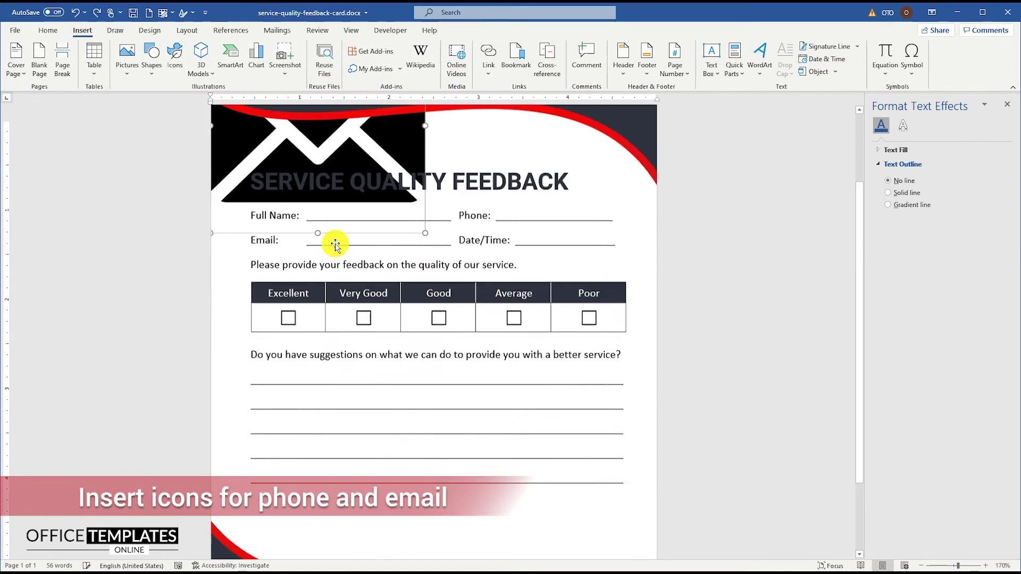
{"action": "left_click", "coordinate": [440, 129]}
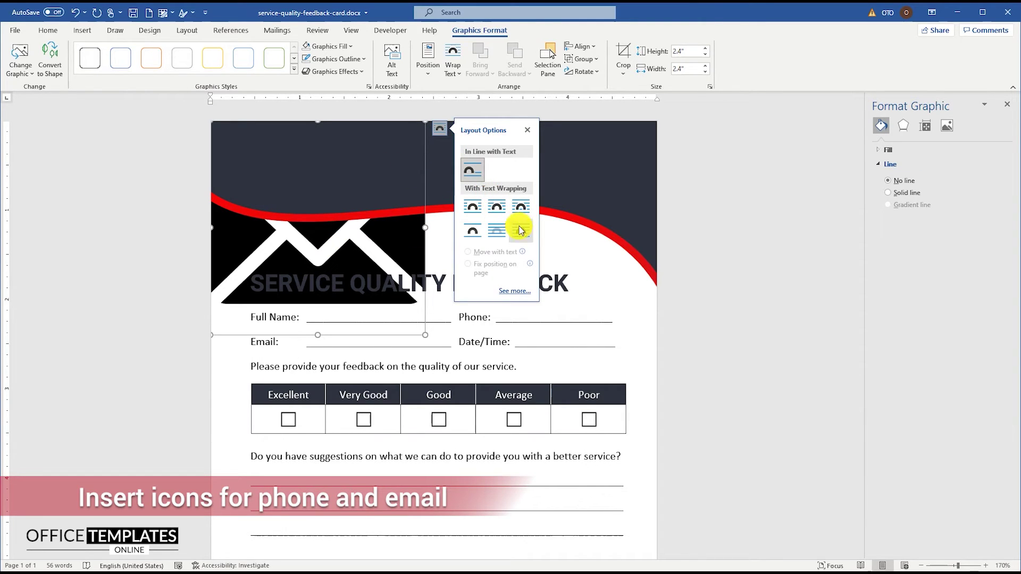
{"action": "left_click", "coordinate": [521, 230]}
{"action": "left_click_drag", "start_coordinate": [349, 280], "coordinate": [348, 412]}
{"action": "scroll", "coordinate": [349, 346], "scroll_direction": "down", "scroll_amount": 3}
{"action": "left_click_drag", "start_coordinate": [349, 346], "coordinate": [318, 272]}
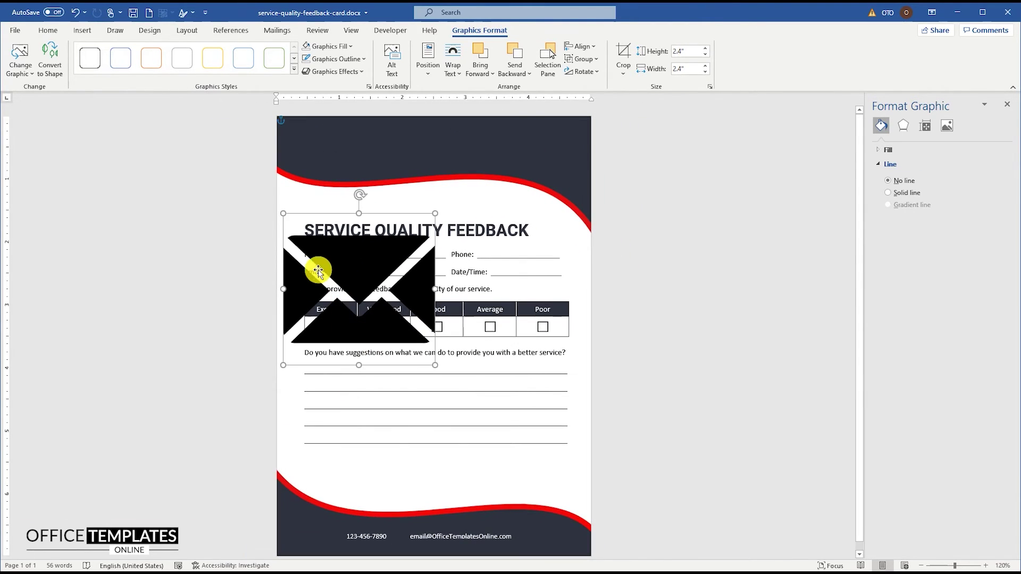
{"action": "left_click_drag", "start_coordinate": [284, 214], "coordinate": [345, 500]}
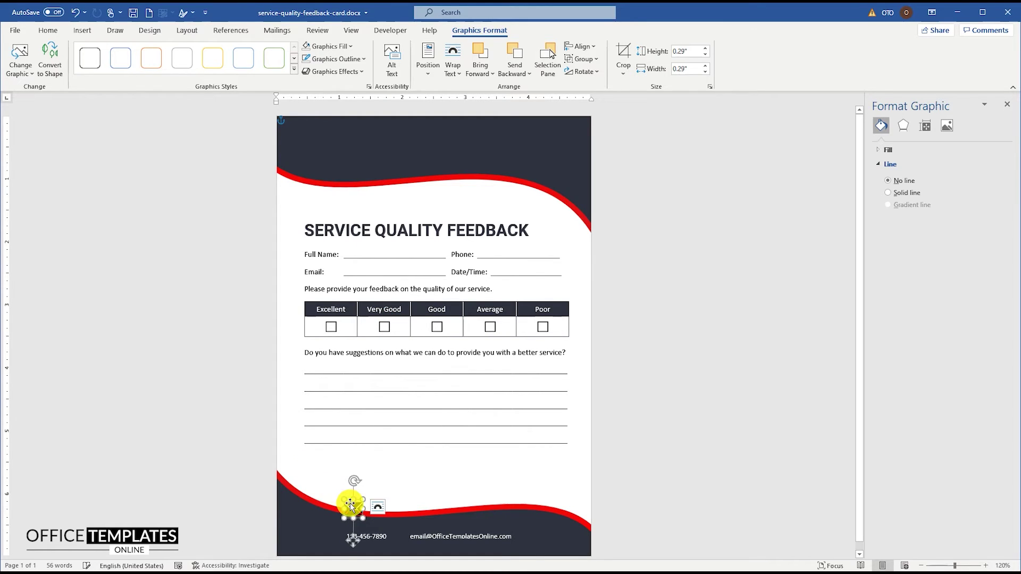
Step: Fill the envelope icon white and position it snugly before the e-mail address
{"action": "right_click", "coordinate": [350, 504]}
{"action": "left_click", "coordinate": [387, 524]}
{"action": "left_click", "coordinate": [383, 367]}
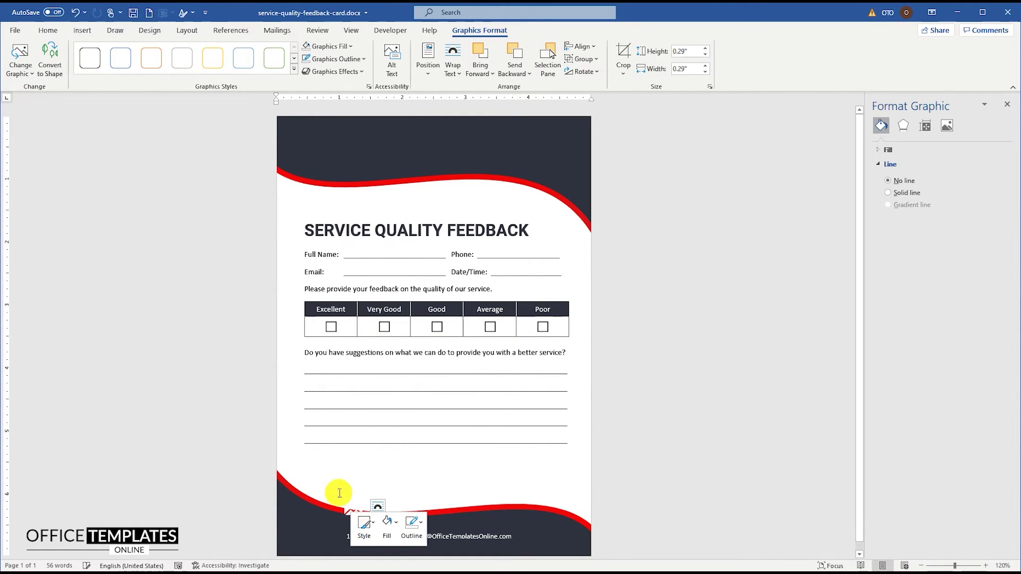
{"action": "left_click_drag", "start_coordinate": [348, 509], "coordinate": [367, 499]}
{"action": "scroll", "coordinate": [400, 536], "scroll_direction": "up", "scroll_amount": 11}
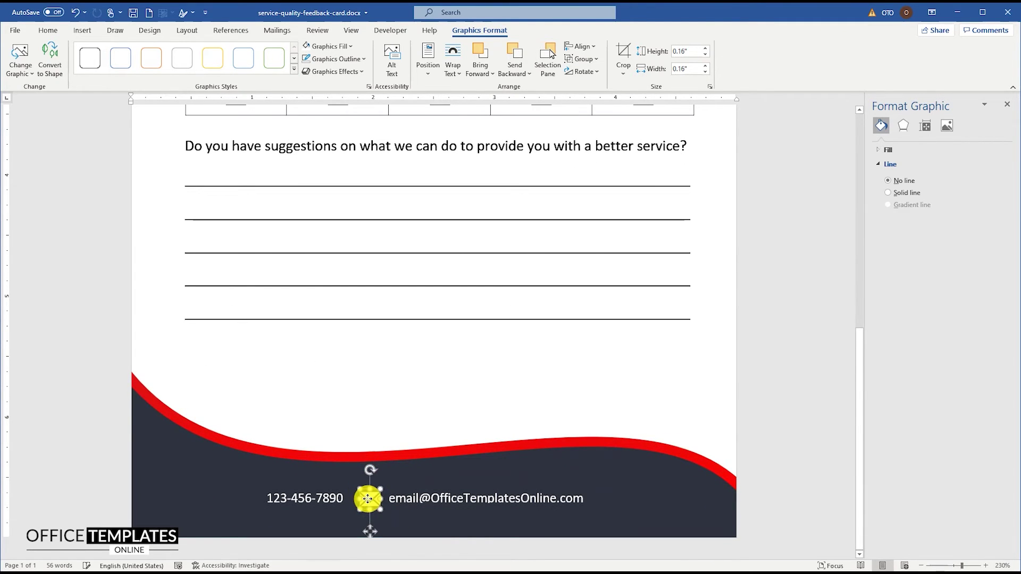
{"action": "left_click", "coordinate": [417, 501]}
{"action": "left_click", "coordinate": [372, 499]}
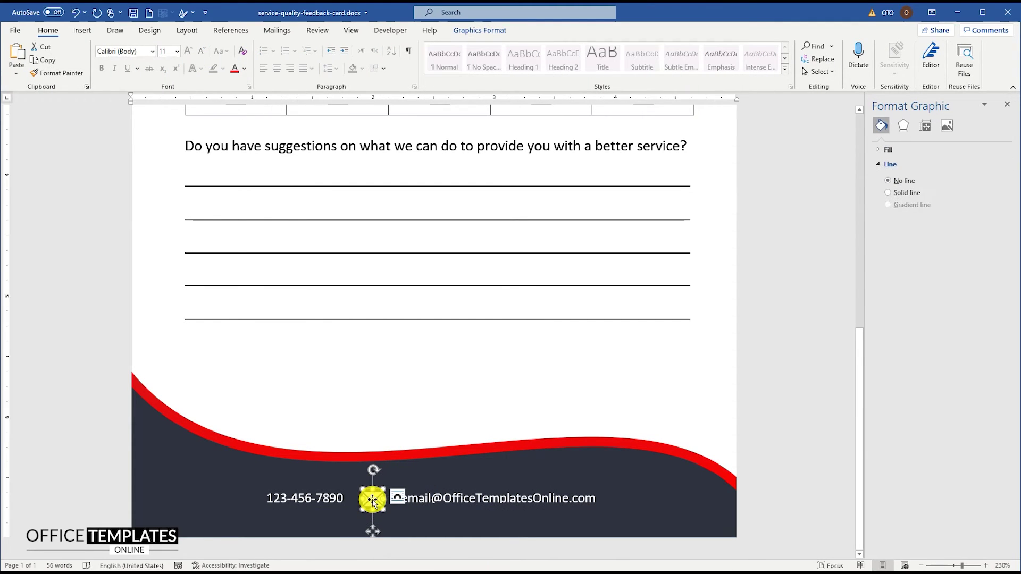
{"action": "left_click_drag", "start_coordinate": [372, 500], "coordinate": [382, 500]}
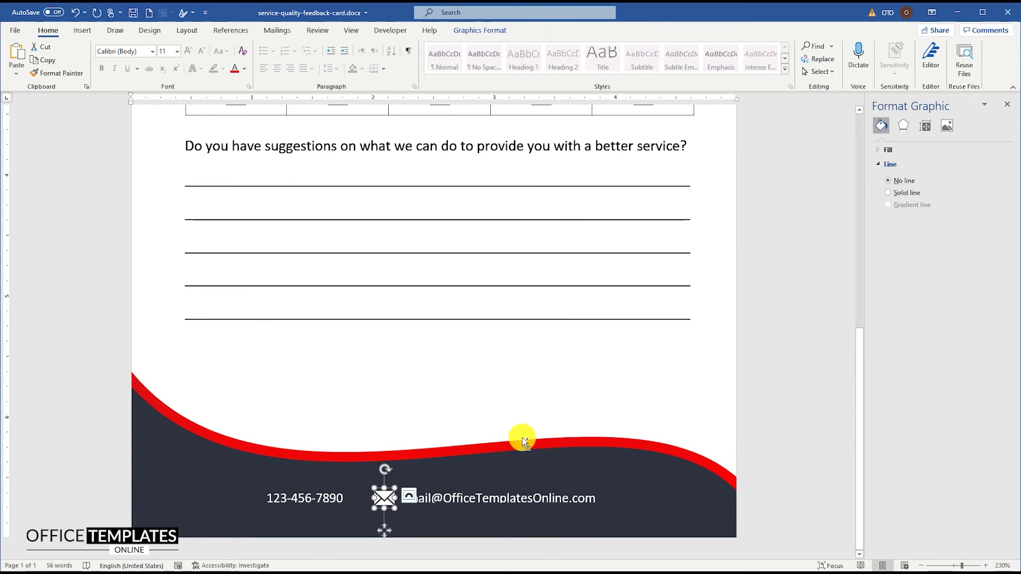
{"action": "scroll", "coordinate": [523, 438], "scroll_direction": "down", "scroll_amount": 10, "text": "ctrl"}
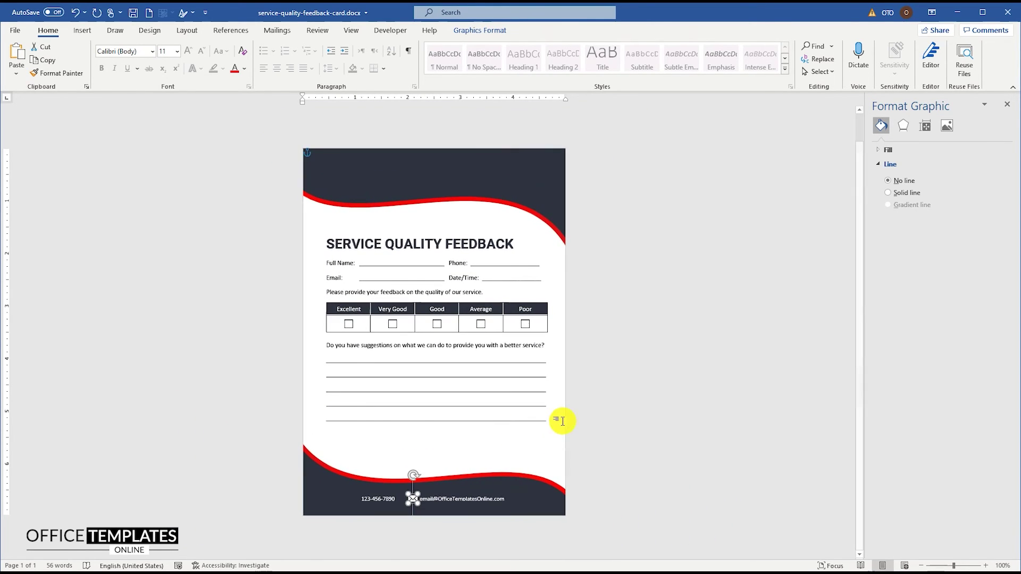
{"action": "left_click", "coordinate": [118, 128]}
Step: Insert the phone-call-3.svg icon, float it in front of text, and shrink it toward the footer
{"action": "left_click", "coordinate": [85, 31]}
{"action": "left_click", "coordinate": [118, 63]}
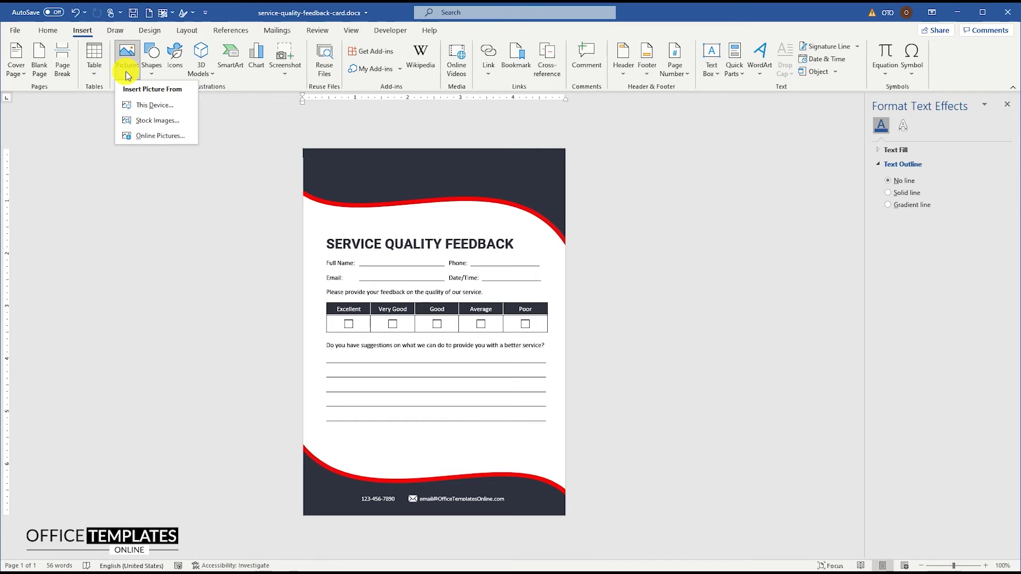
{"action": "left_click", "coordinate": [141, 101]}
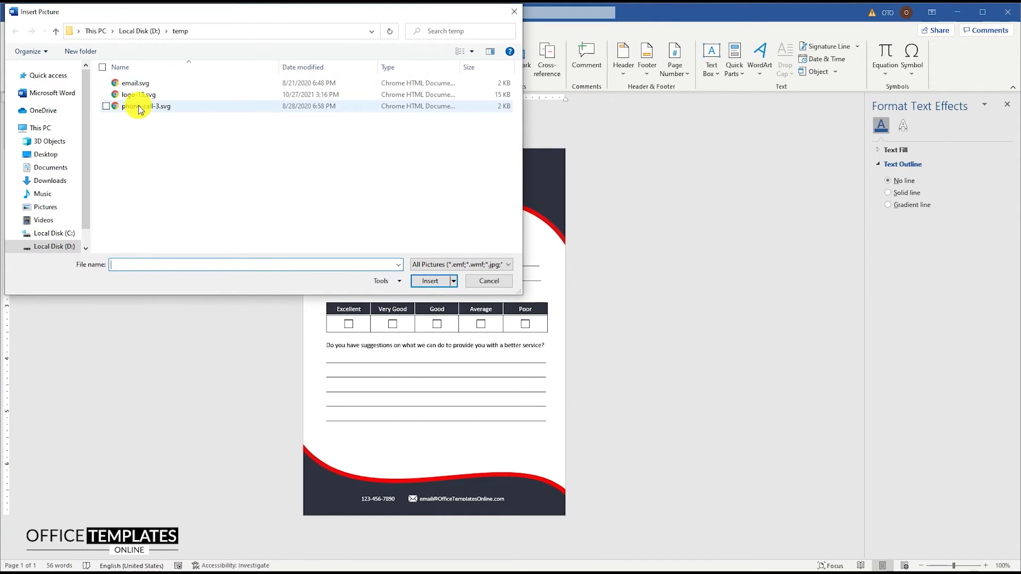
{"action": "double_click", "coordinate": [137, 107]}
{"action": "left_click", "coordinate": [581, 156]}
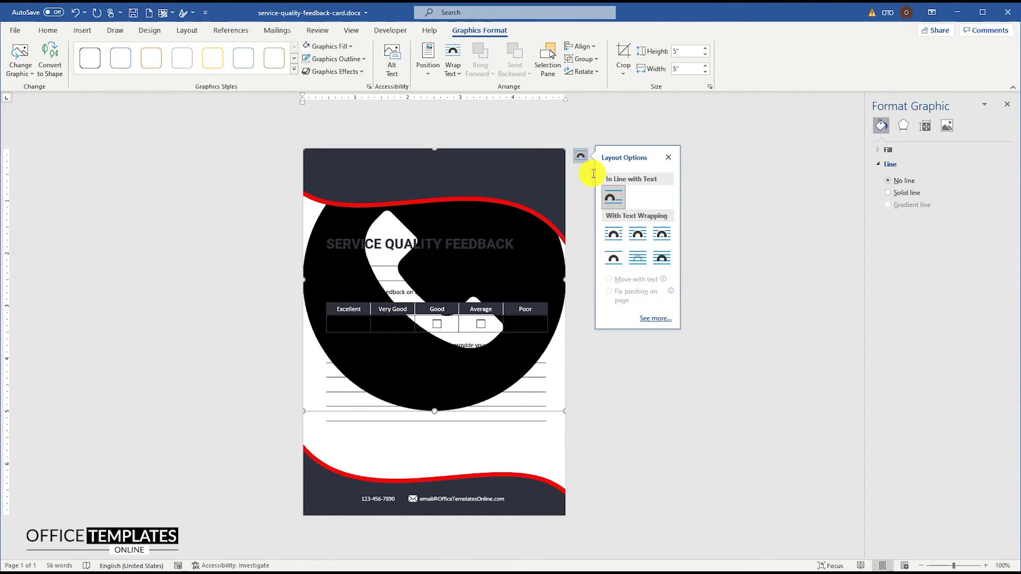
{"action": "left_click", "coordinate": [661, 257]}
{"action": "left_click_drag", "start_coordinate": [479, 186], "coordinate": [478, 208]}
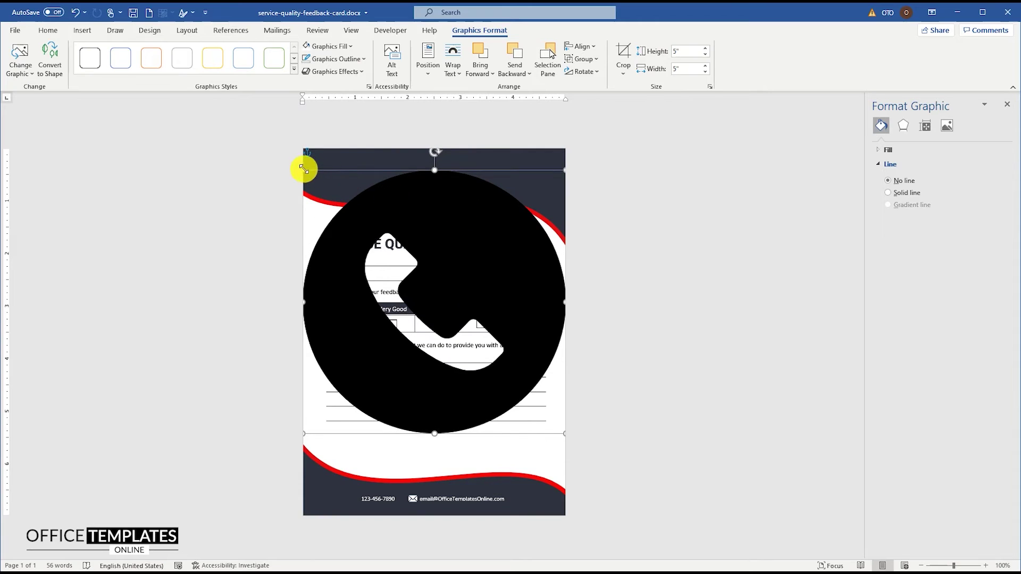
{"action": "left_click_drag", "start_coordinate": [304, 169], "coordinate": [355, 499]}
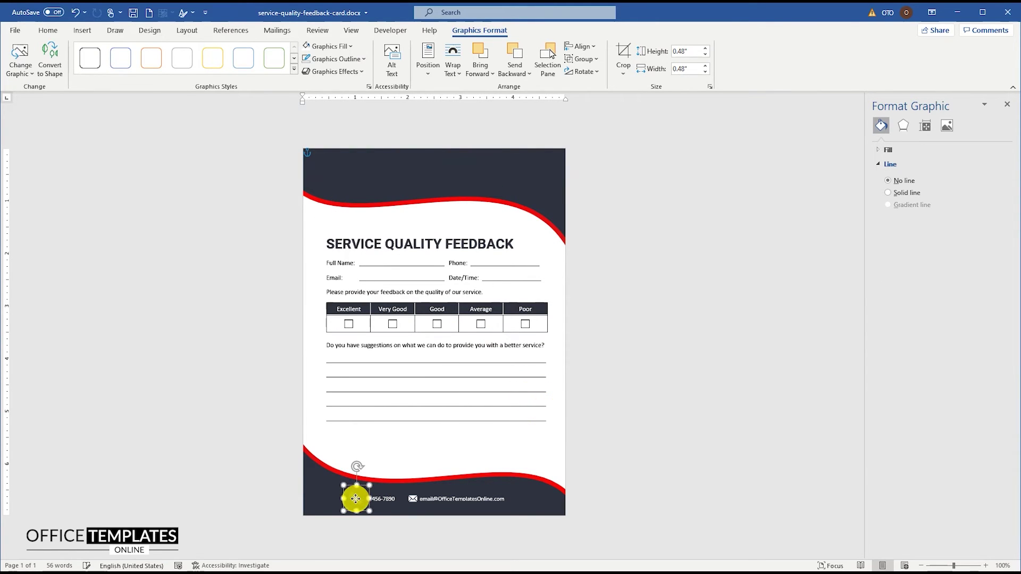
Step: Fill the phone icon white and resize it to about 0.15 inches beside the number
{"action": "scroll", "coordinate": [356, 499], "scroll_direction": "up", "scroll_amount": 17}
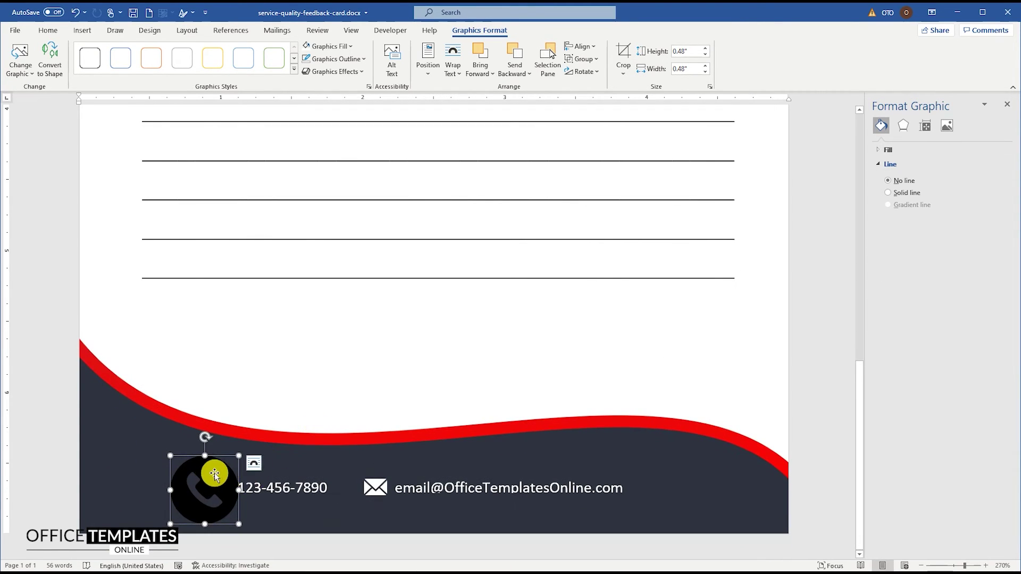
{"action": "right_click", "coordinate": [215, 475]}
{"action": "left_click", "coordinate": [246, 495]}
{"action": "left_click", "coordinate": [241, 334]}
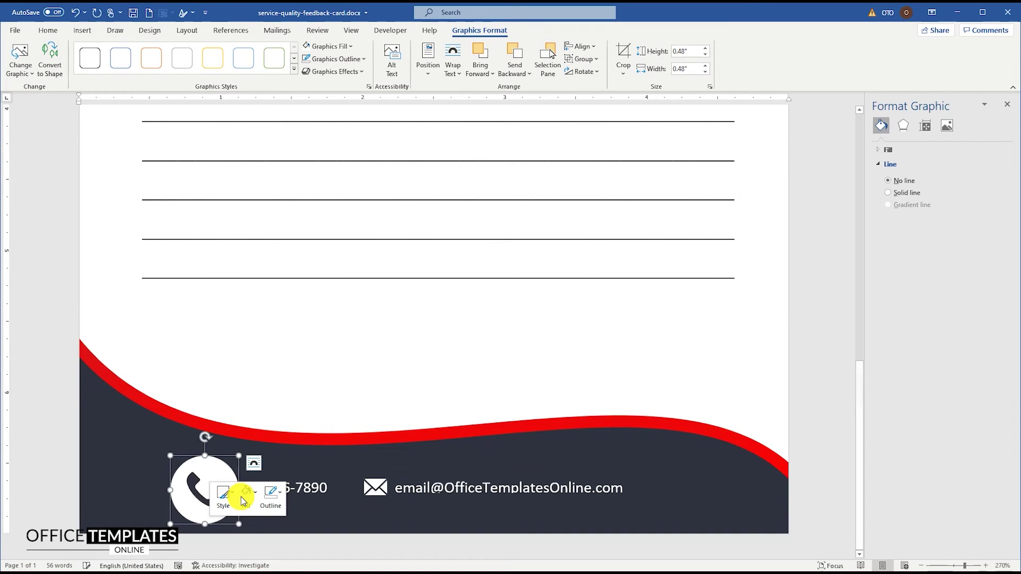
{"action": "left_click_drag", "start_coordinate": [239, 524], "coordinate": [222, 486]}
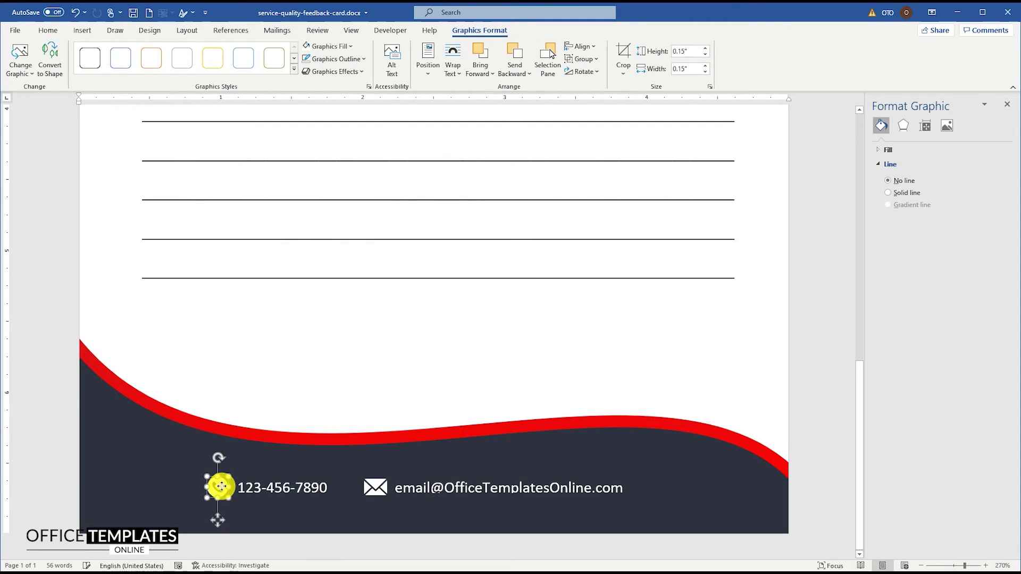
Step: Group the phone icon, contact text and envelope, and shift the group right within the footer
{"action": "left_click", "coordinate": [326, 490], "text": "shift"}
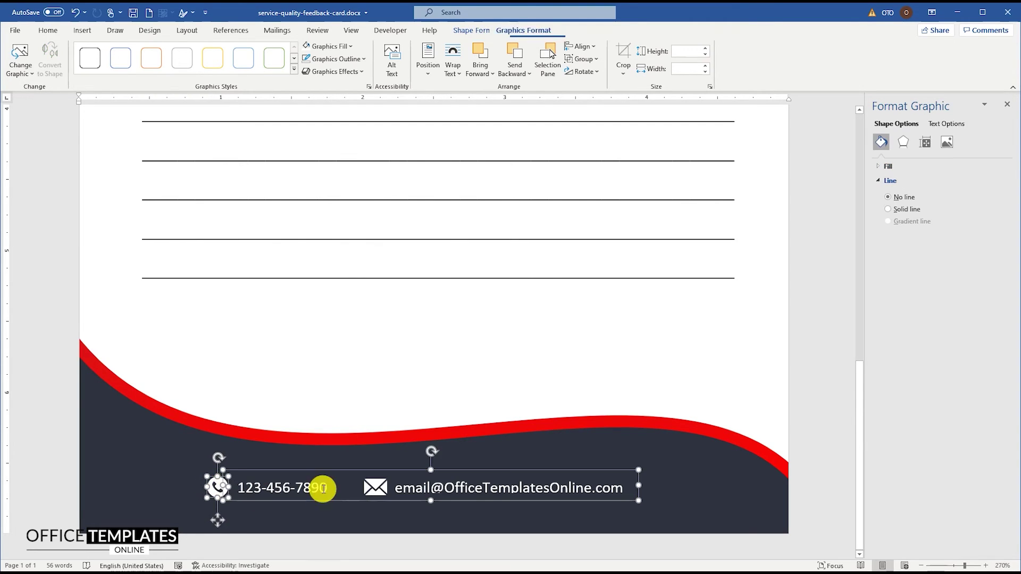
{"action": "left_click", "coordinate": [379, 487], "text": "shift"}
{"action": "right_click", "coordinate": [312, 468]}
{"action": "mouse_move", "coordinate": [367, 326]}
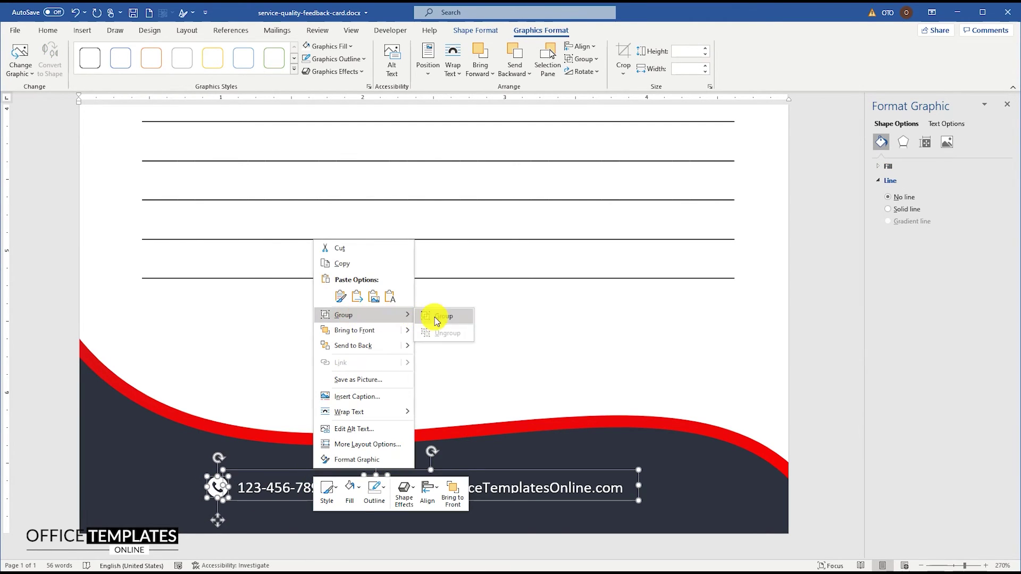
{"action": "left_click", "coordinate": [433, 325]}
{"action": "left_click_drag", "start_coordinate": [440, 466], "coordinate": [464, 469]}
{"action": "scroll", "coordinate": [464, 469], "scroll_direction": "down", "scroll_amount": 15}
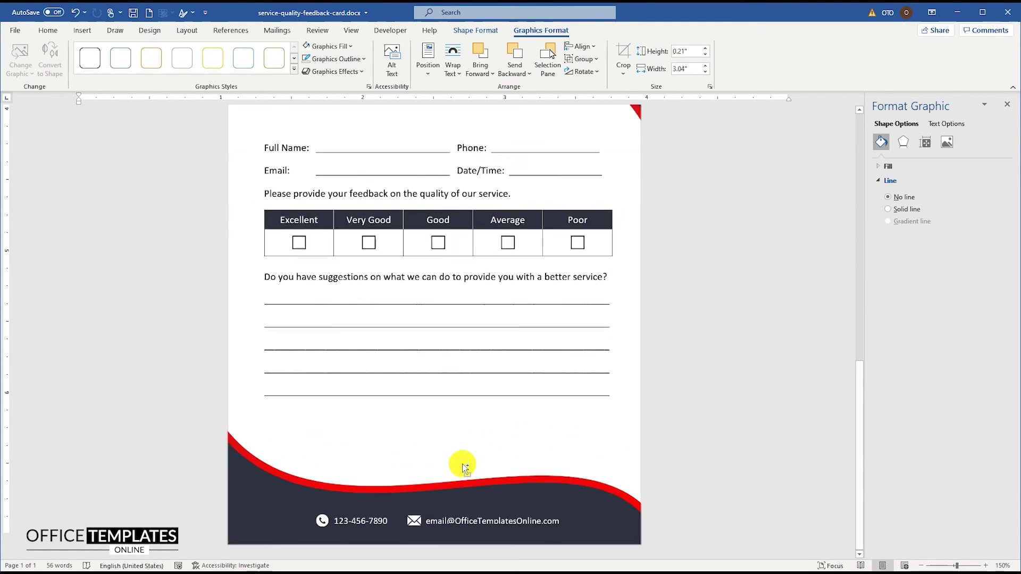
{"action": "left_click", "coordinate": [631, 332]}
{"action": "scroll", "coordinate": [630, 332], "scroll_direction": "down", "scroll_amount": 1}
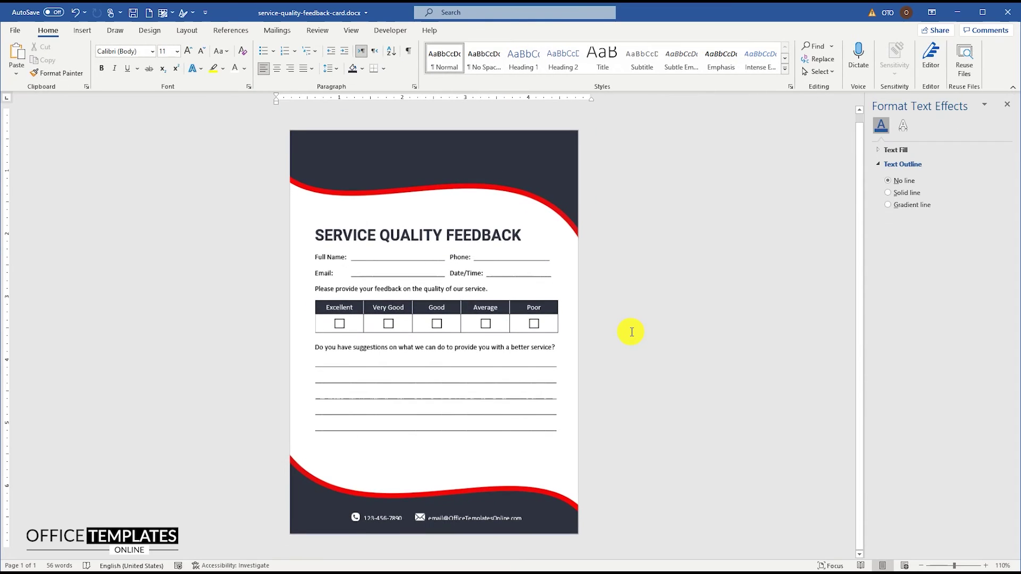
Step: Insert the logo-13.svg graphic and float it in front of the header
{"action": "left_click", "coordinate": [82, 31]}
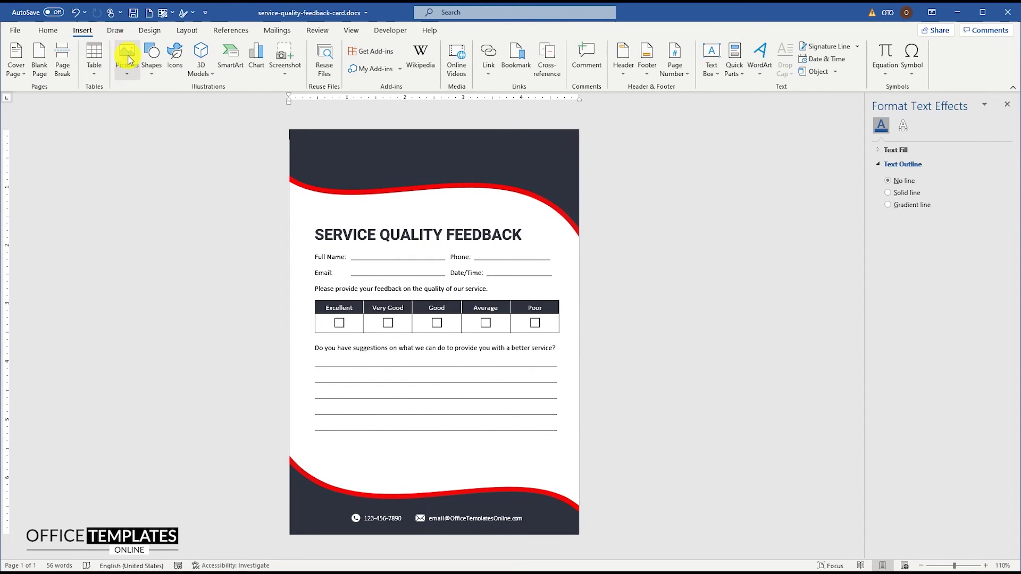
{"action": "left_click", "coordinate": [127, 57]}
{"action": "left_click", "coordinate": [145, 104]}
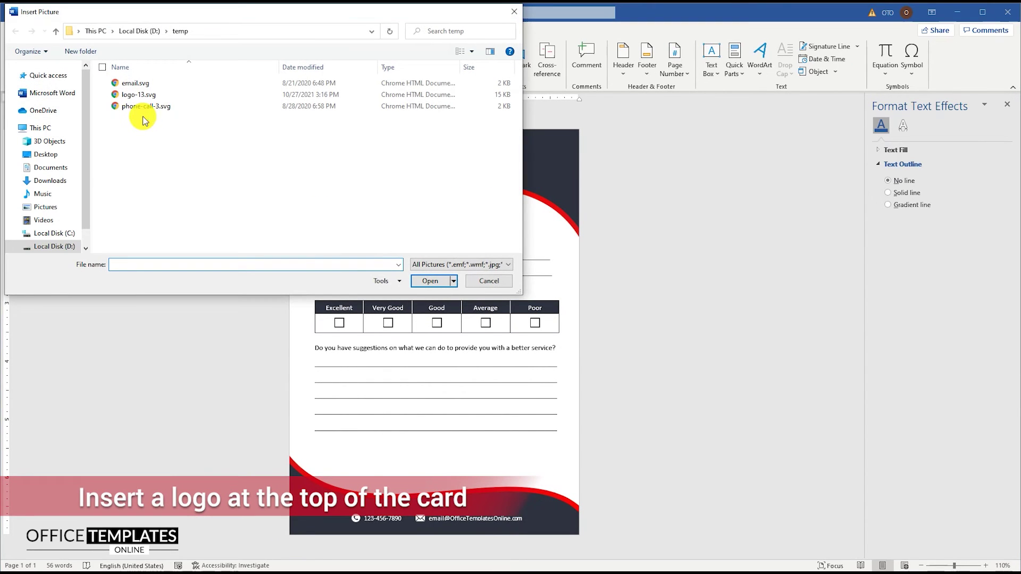
{"action": "double_click", "coordinate": [136, 94]}
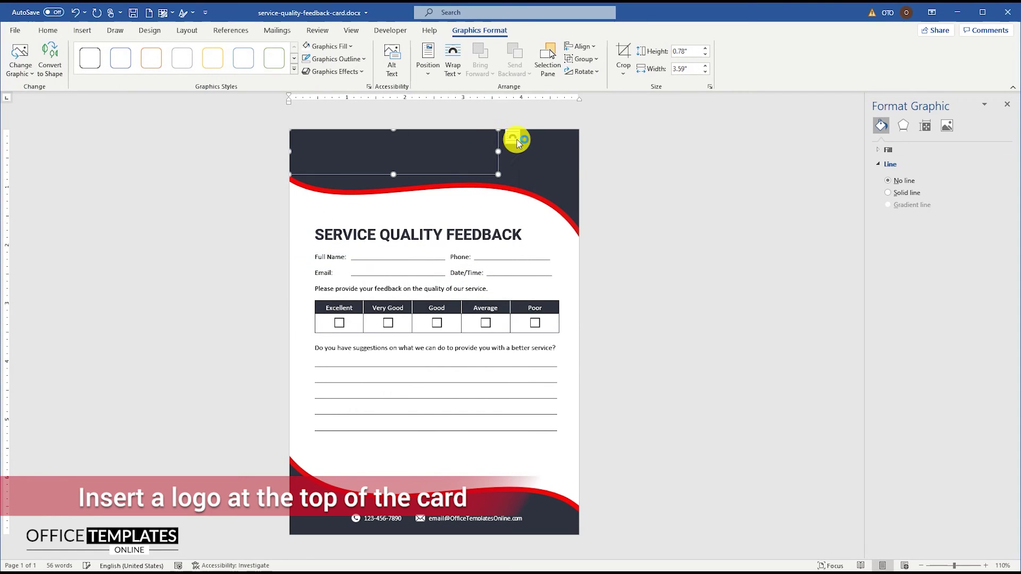
{"action": "left_click", "coordinate": [512, 136]}
{"action": "left_click", "coordinate": [593, 239]}
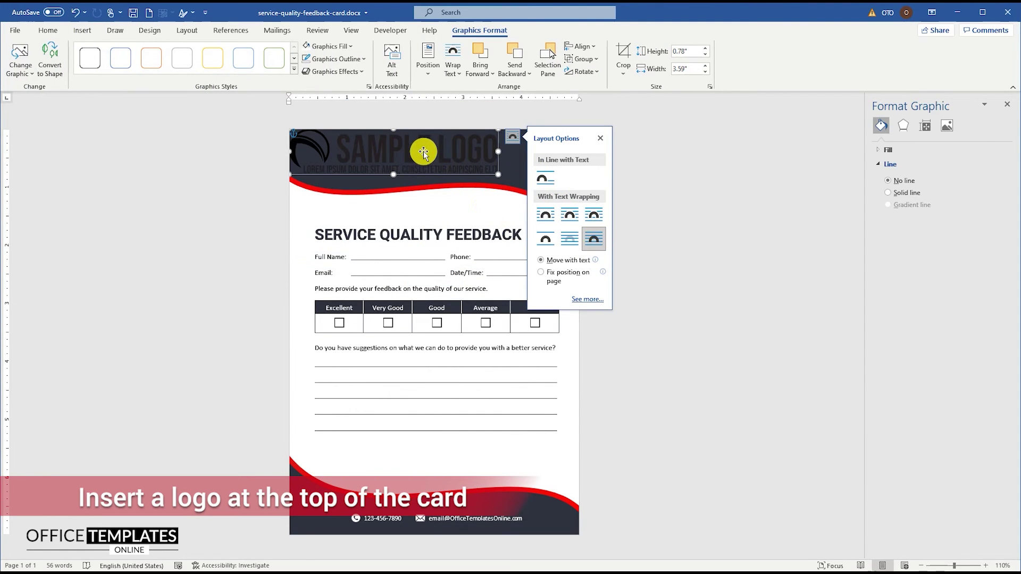
Step: Fill the sample logo white so it stands out on the dark header band
{"action": "right_click", "coordinate": [424, 153]}
{"action": "left_click", "coordinate": [470, 116]}
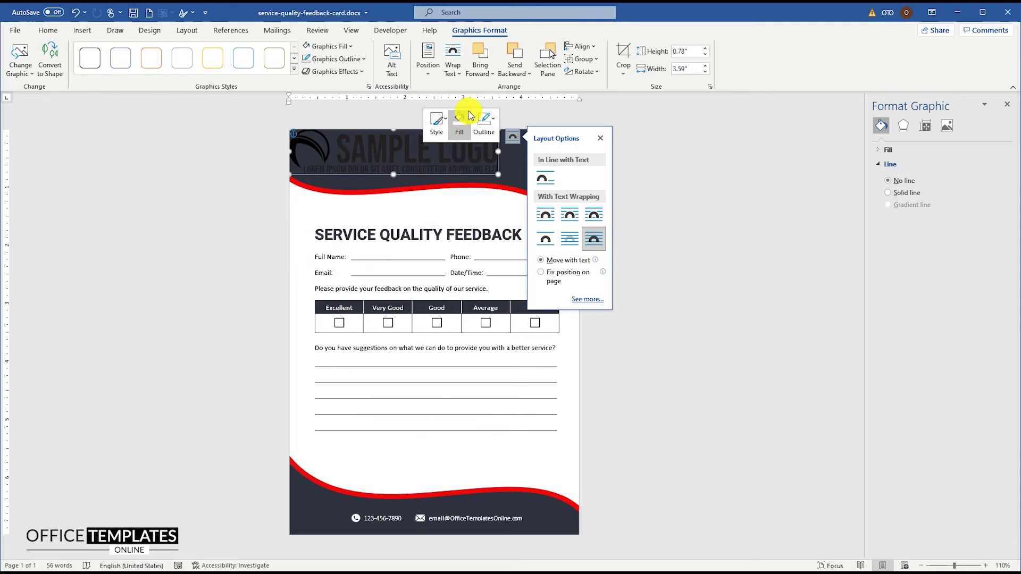
{"action": "left_click", "coordinate": [454, 161]}
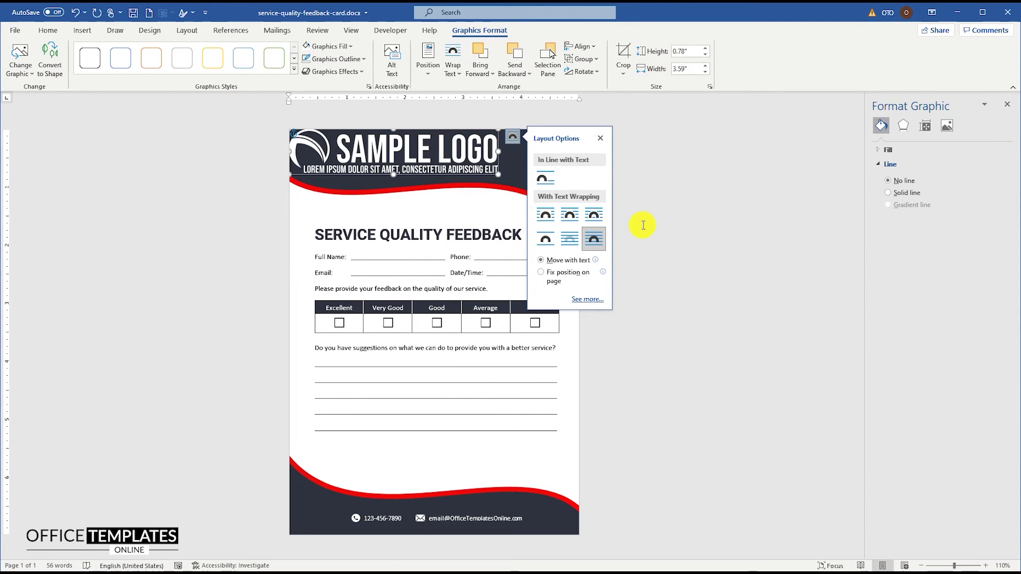
{"action": "left_click", "coordinate": [643, 225]}
{"action": "left_click", "coordinate": [459, 190]}
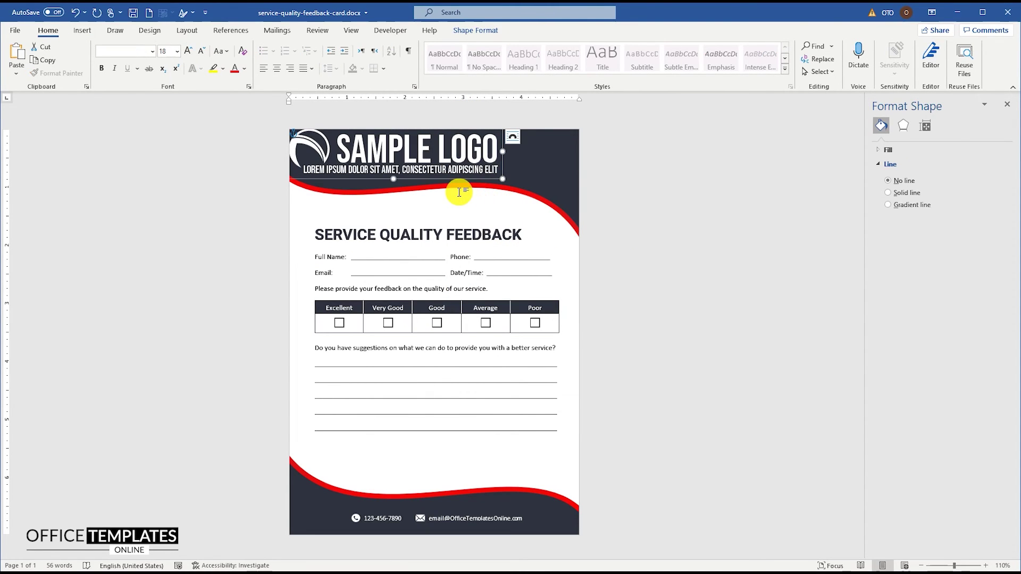
{"action": "scroll", "coordinate": [458, 193], "scroll_direction": "up", "scroll_amount": 10}
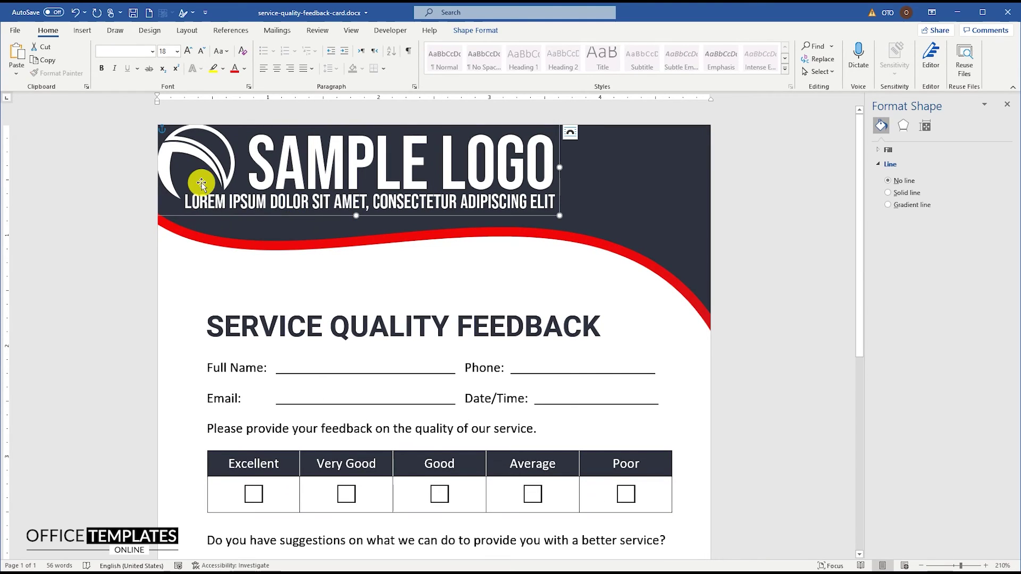
Step: Colour the logo's swoosh and the word LOGO red
{"action": "left_click_drag", "start_coordinate": [215, 169], "coordinate": [223, 177]}
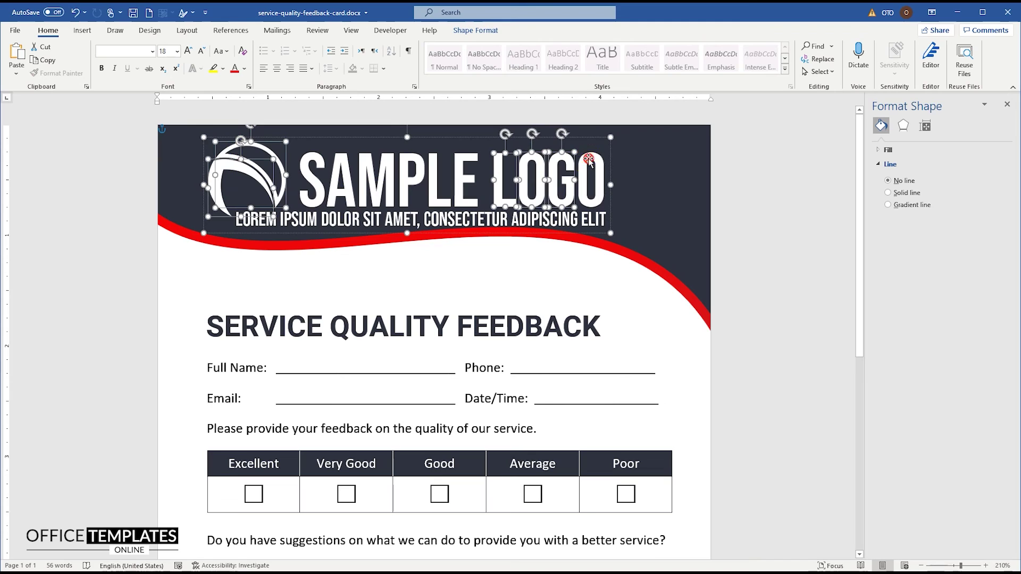
{"action": "right_click", "coordinate": [588, 160]}
{"action": "left_click", "coordinate": [628, 127]}
{"action": "left_click", "coordinate": [628, 245]}
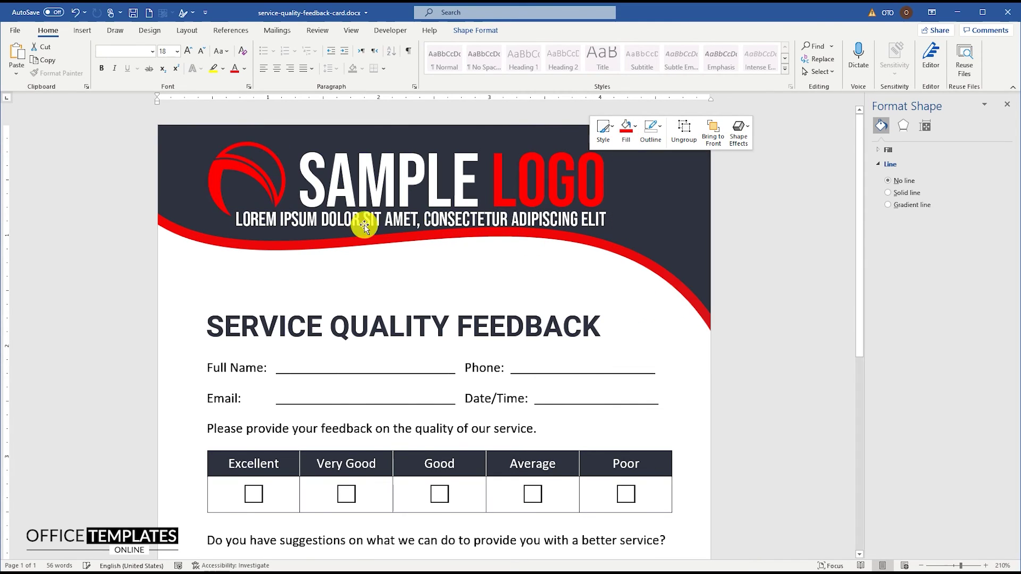
Step: Shrink the logo and move it into the header's upper-right corner
{"action": "left_click_drag", "start_coordinate": [204, 233], "coordinate": [428, 185]}
{"action": "left_click_drag", "start_coordinate": [490, 160], "coordinate": [583, 162]}
{"action": "scroll", "coordinate": [581, 177], "scroll_direction": "down", "scroll_amount": 11, "text": "ctrl"}
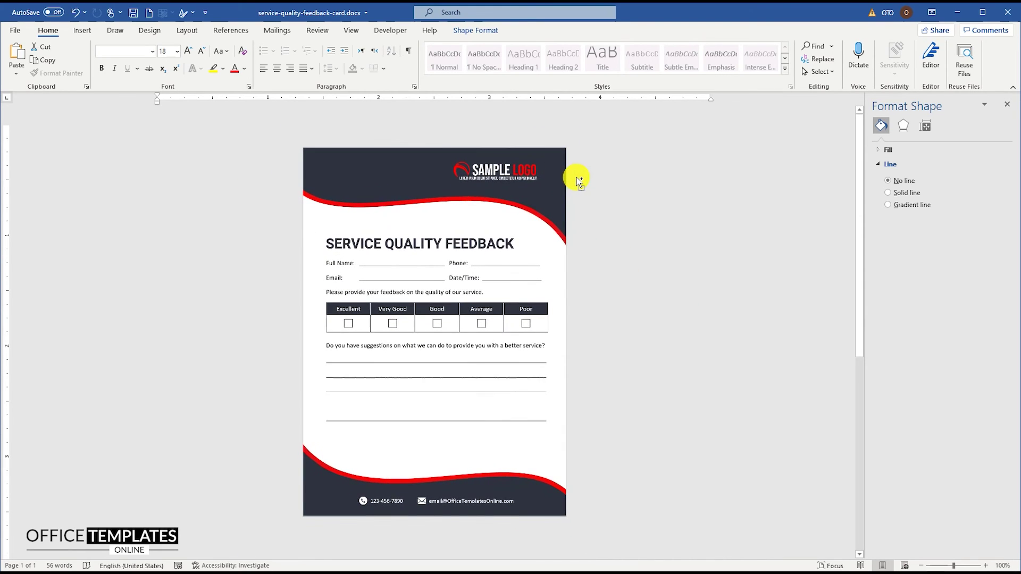
Step: Enlarge the logo slightly, nudge it within the header's top-right corner, then deselect it
{"action": "left_click_drag", "start_coordinate": [449, 184], "coordinate": [428, 190]}
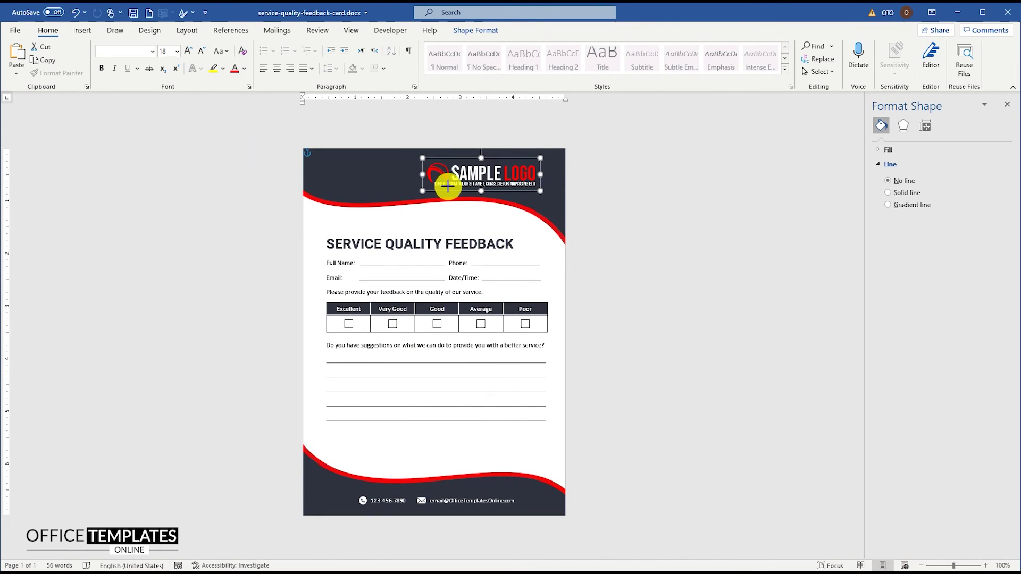
{"action": "left_click_drag", "start_coordinate": [489, 182], "coordinate": [480, 178]}
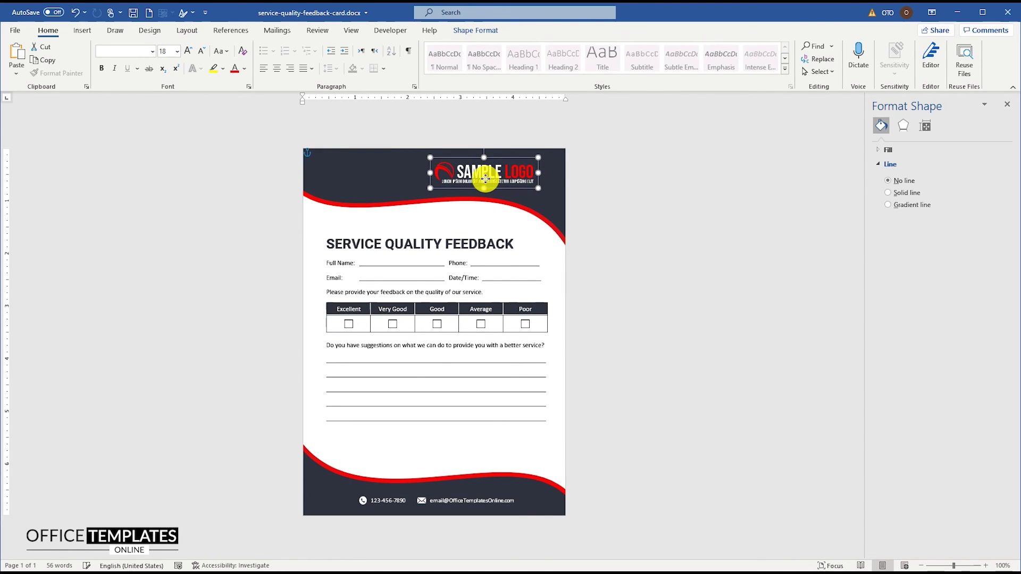
{"action": "left_click", "coordinate": [543, 253]}
{"action": "scroll", "coordinate": [520, 259], "scroll_direction": "down", "scroll_amount": 1, "text": "ctrl"}
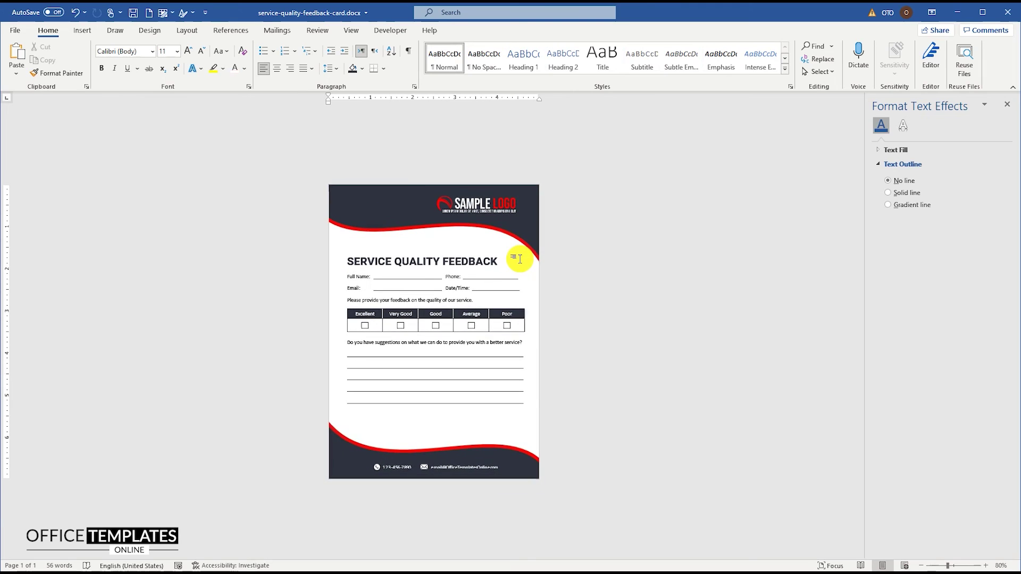